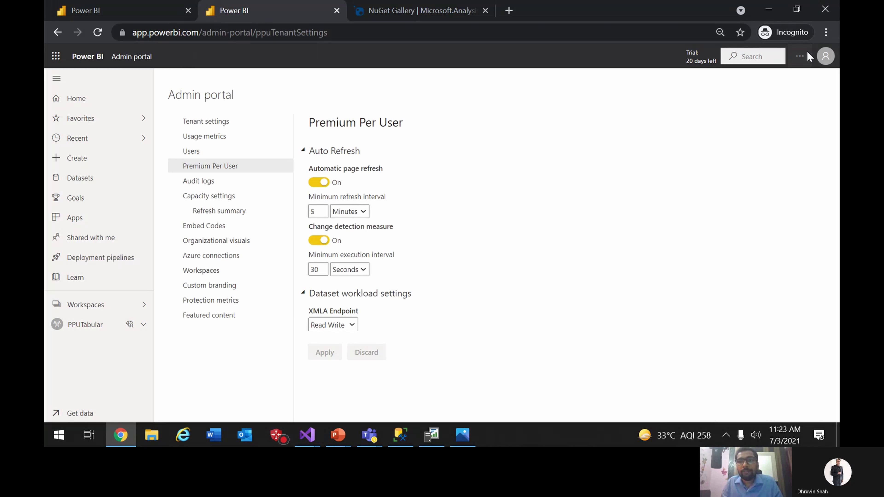
left_click(801, 56)
mouse_move(744, 108)
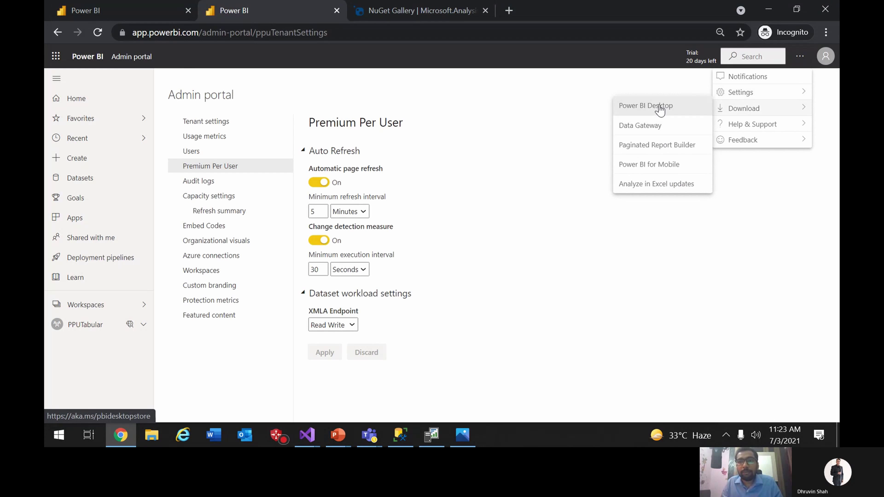
mouse_move(740, 92)
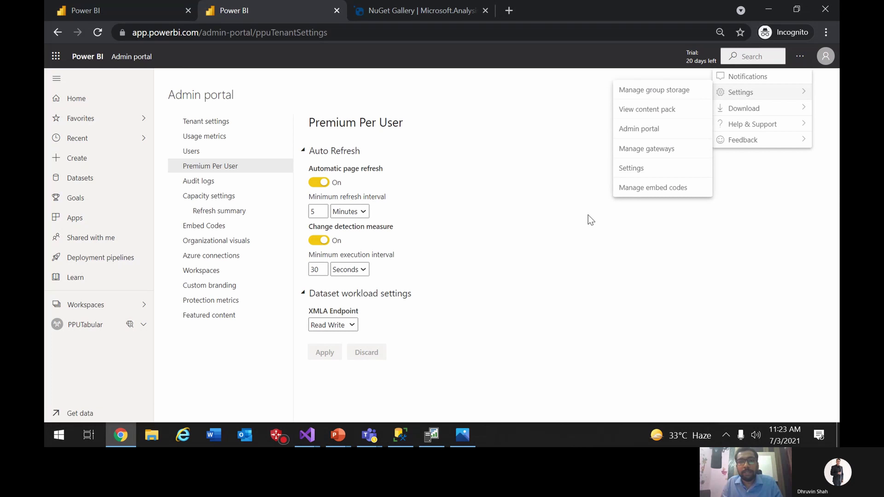
left_click(584, 227)
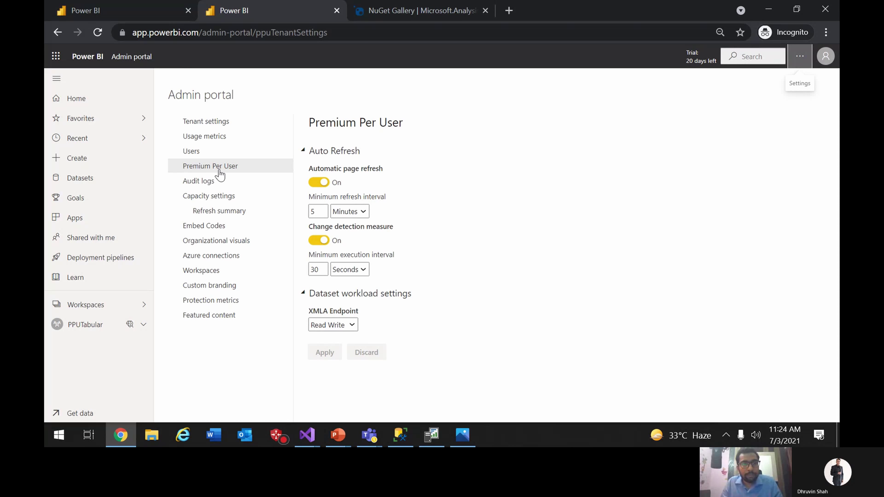
Check the available XMLA Endpoint options in the Premium Per User dataset workload settings
left_click(348, 326)
left_click(348, 325)
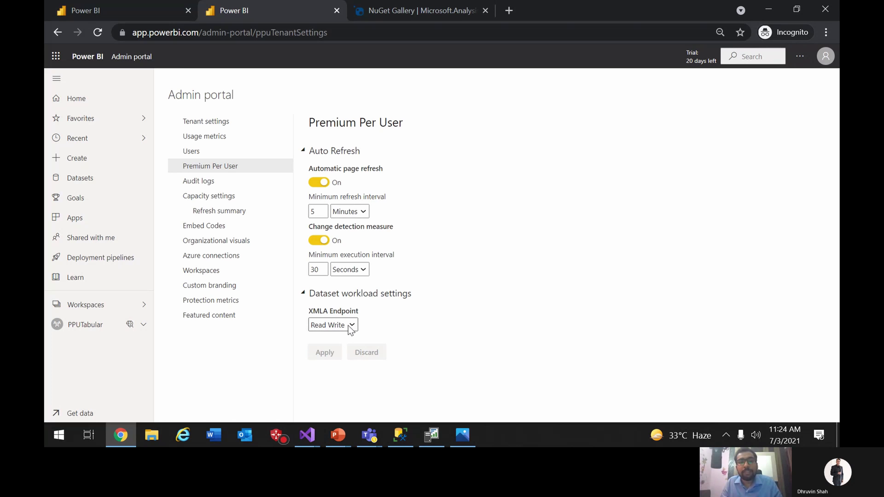
left_click(348, 326)
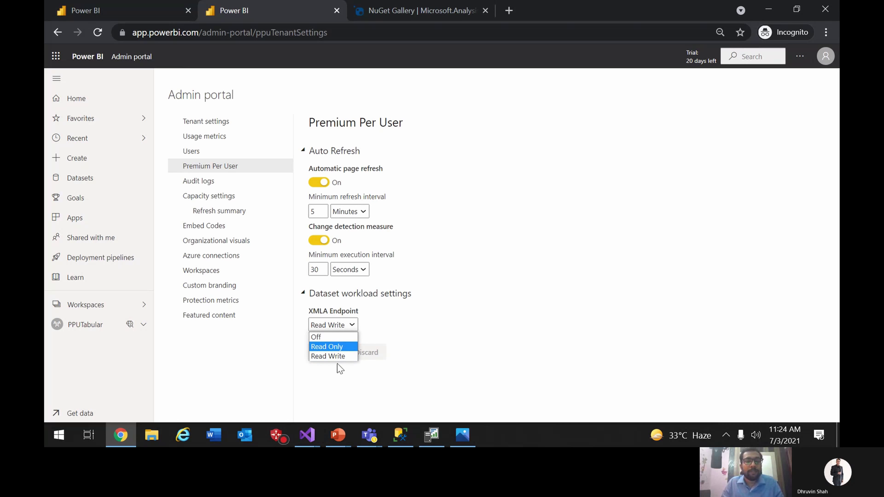
left_click(326, 374)
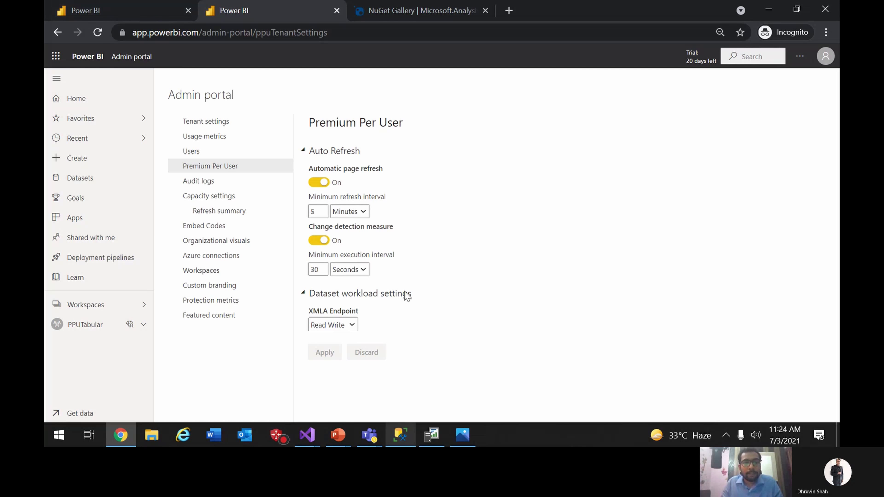
Open the PPUTabular workspace's Premium settings and choose the Premium per user license mode
left_click(90, 15)
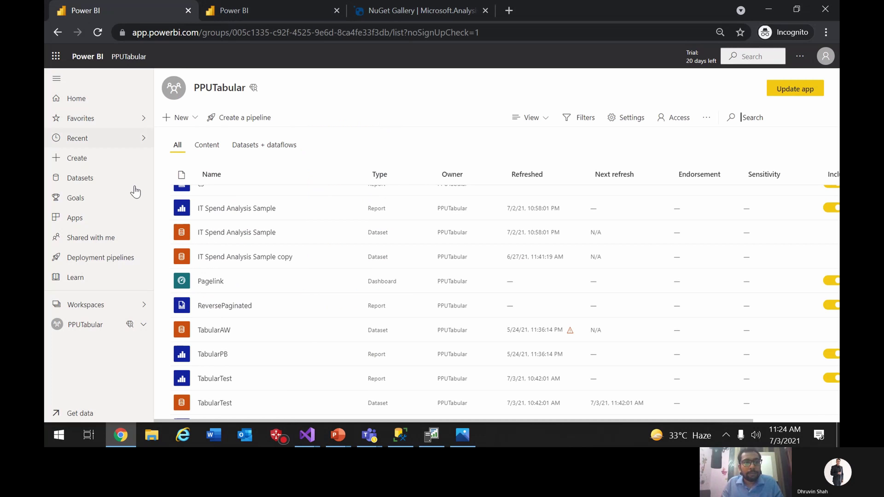
left_click(622, 120)
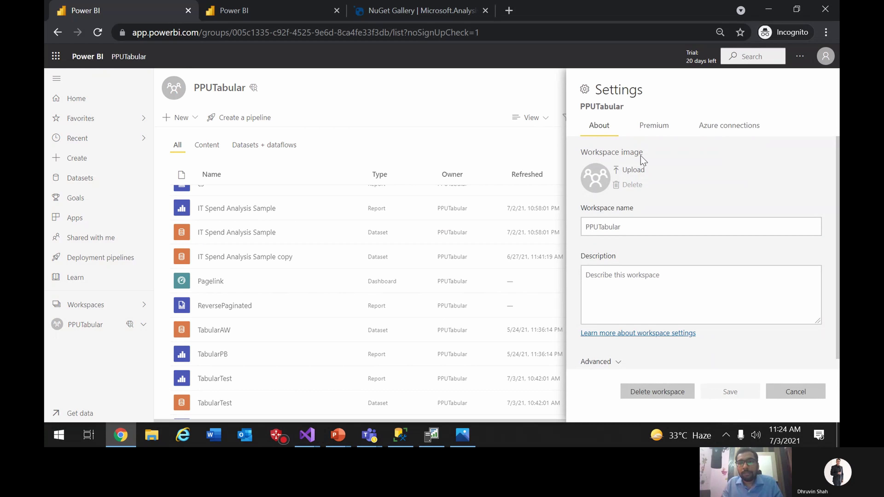
left_click(649, 135)
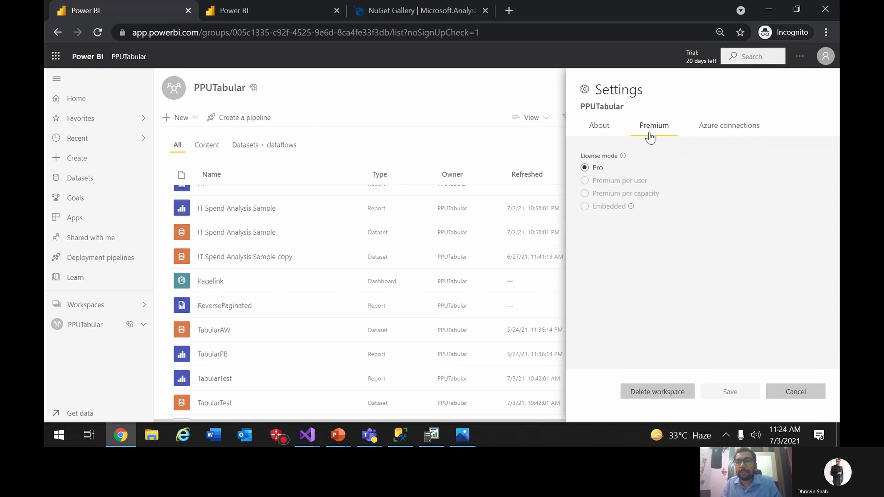
left_click(613, 185)
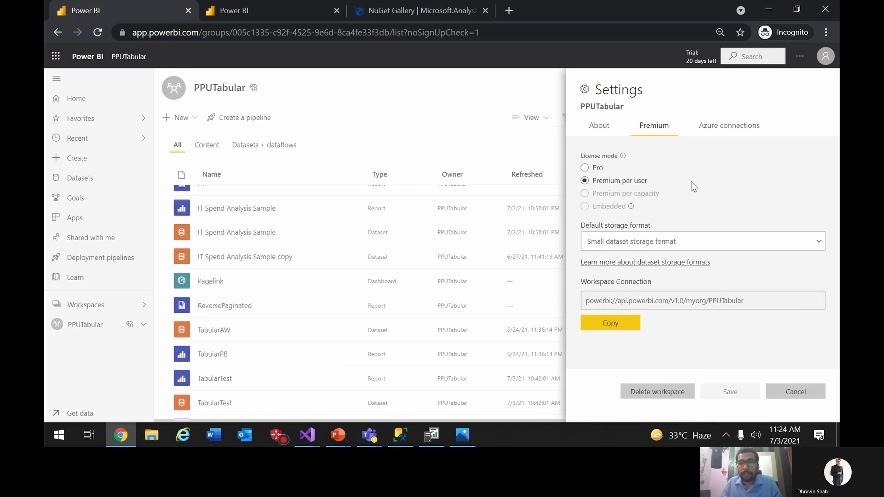
Copy the PPUTabular workspace connection address and close the workspace settings
left_click(610, 330)
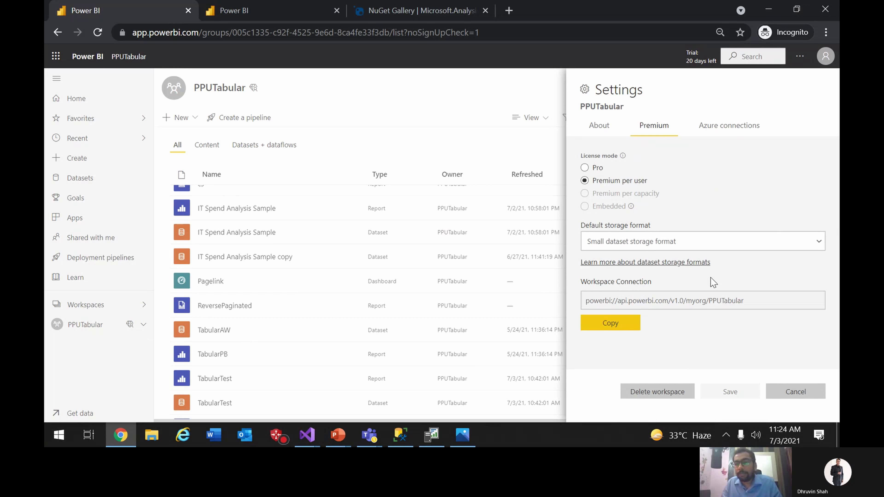
left_click(595, 302)
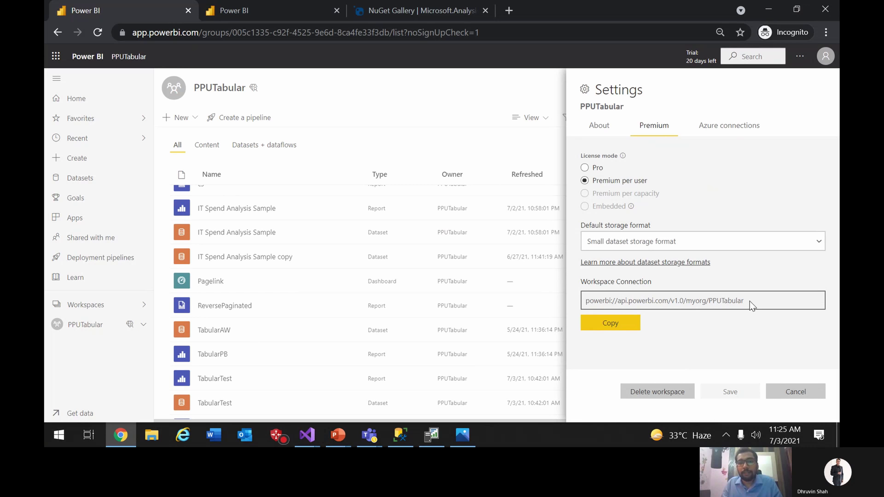
left_click(608, 324)
left_click(617, 329)
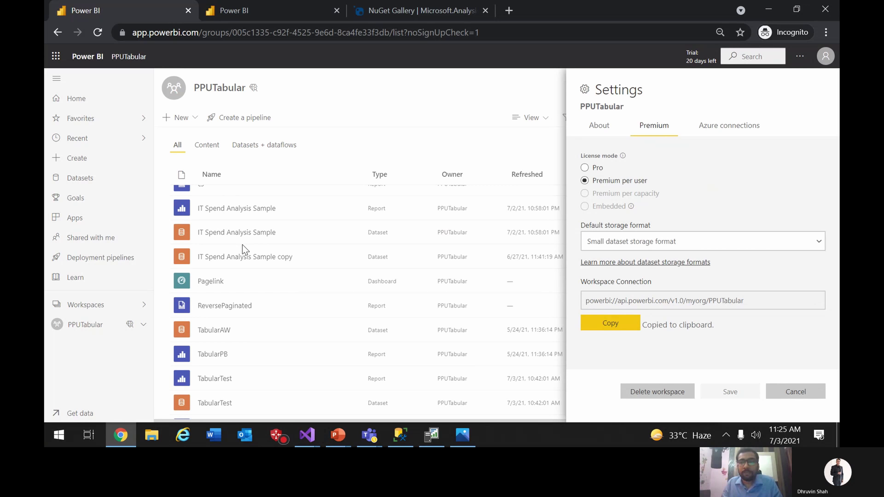
left_click(402, 93)
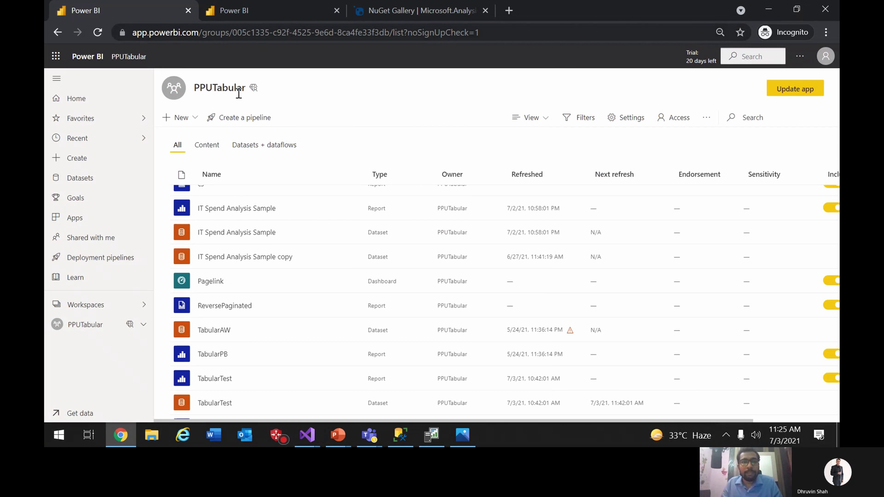
Switch to SQL Server Management Studio and prepare an Analysis Services connection to powerbi://api.powerbi.com/v1.0/myorg/PPUTabular
left_click(404, 435)
left_click(70, 95)
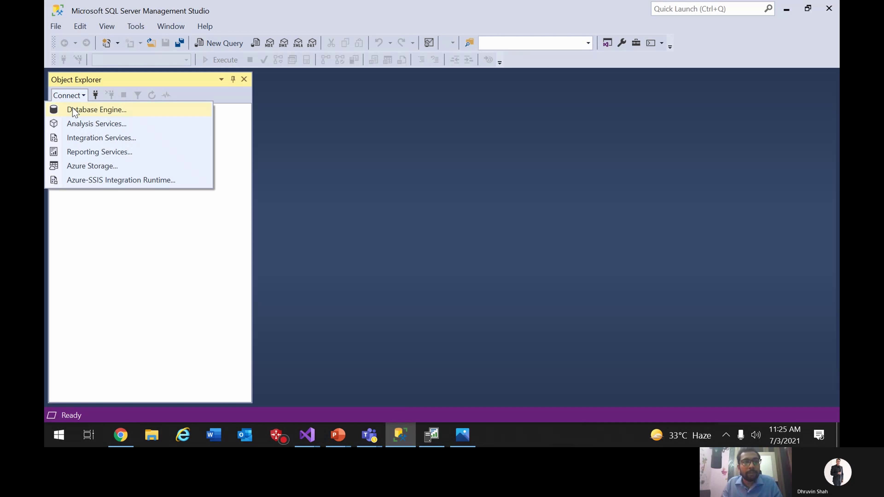
left_click(78, 126)
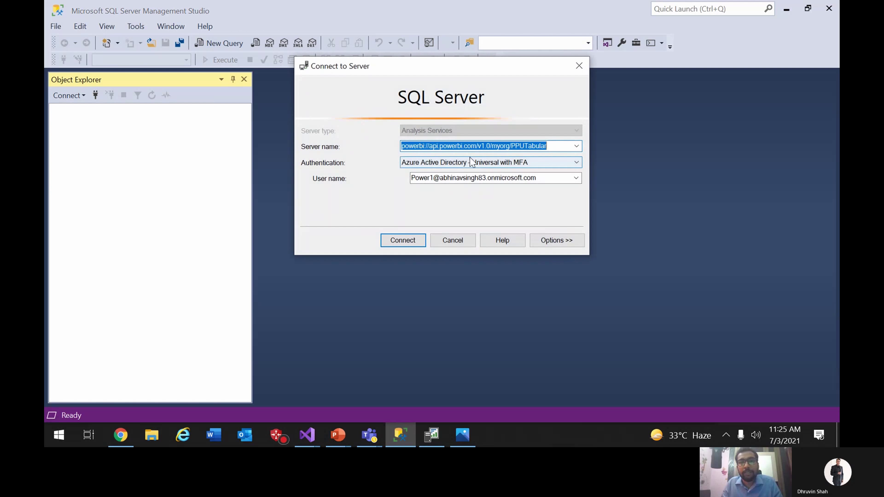
left_click(481, 146)
left_click_drag(553, 145, 515, 145)
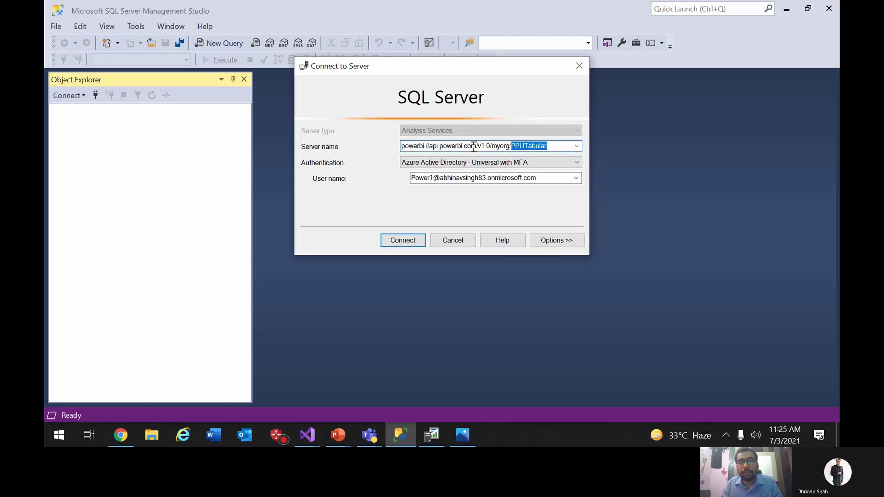
left_click(561, 148)
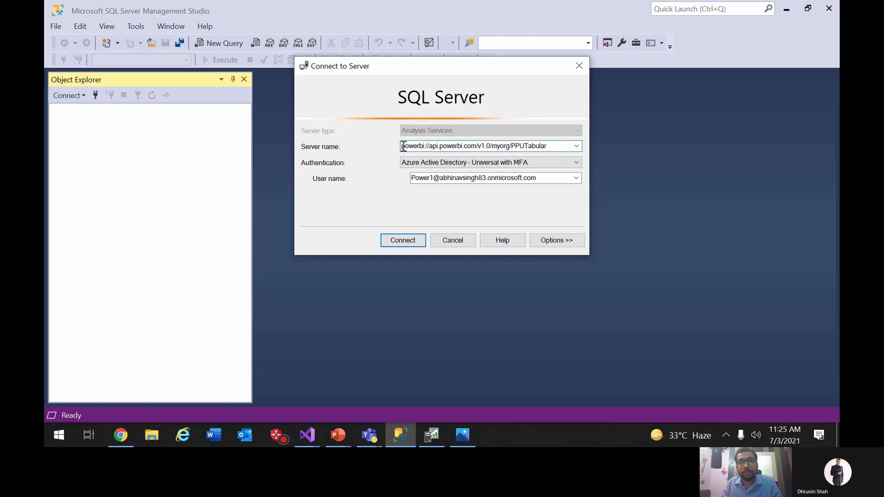
left_click_drag(403, 146, 516, 145)
left_click(534, 147)
double_click(534, 146)
left_click(534, 146)
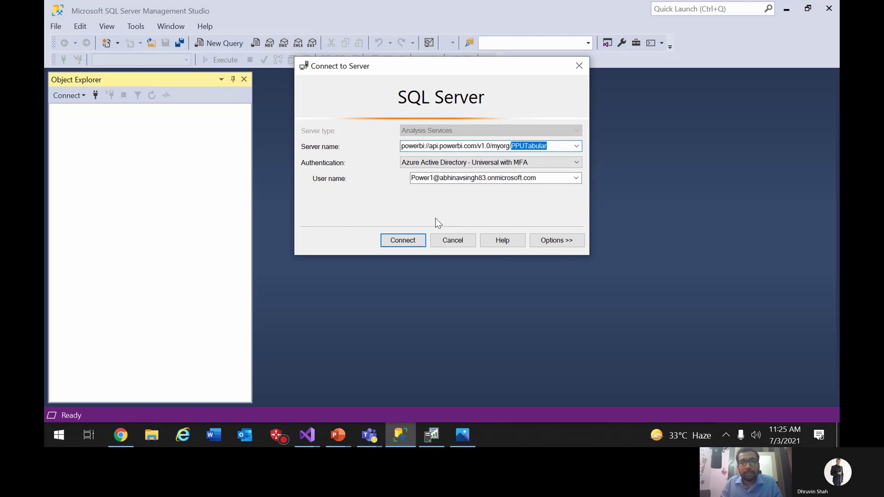
Connect to the workspace server and sign in with the account password
left_click(404, 242)
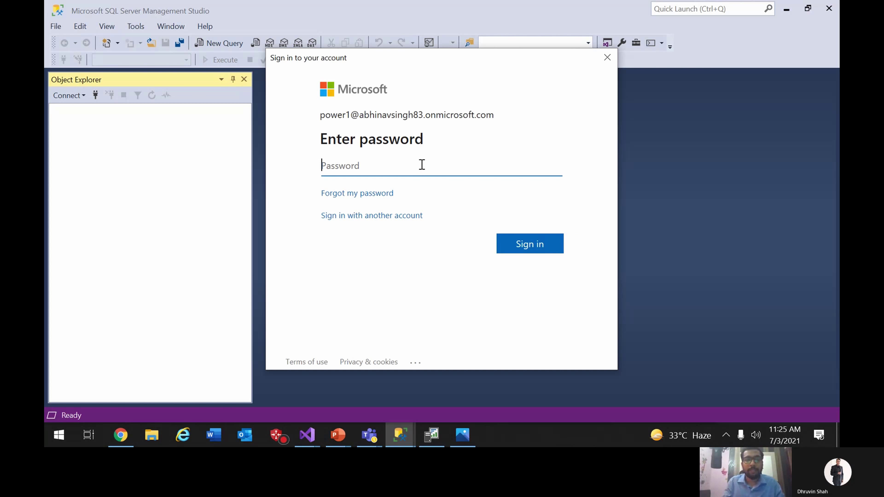
type("•••••••")
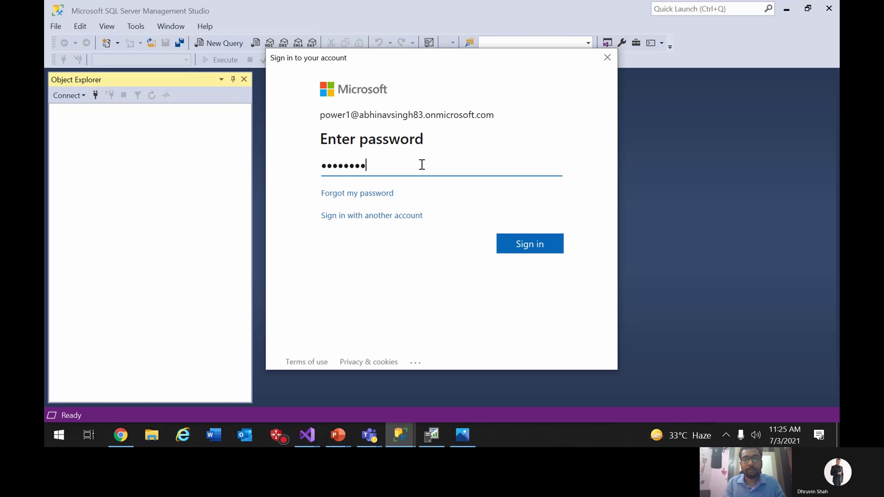
left_click(548, 242)
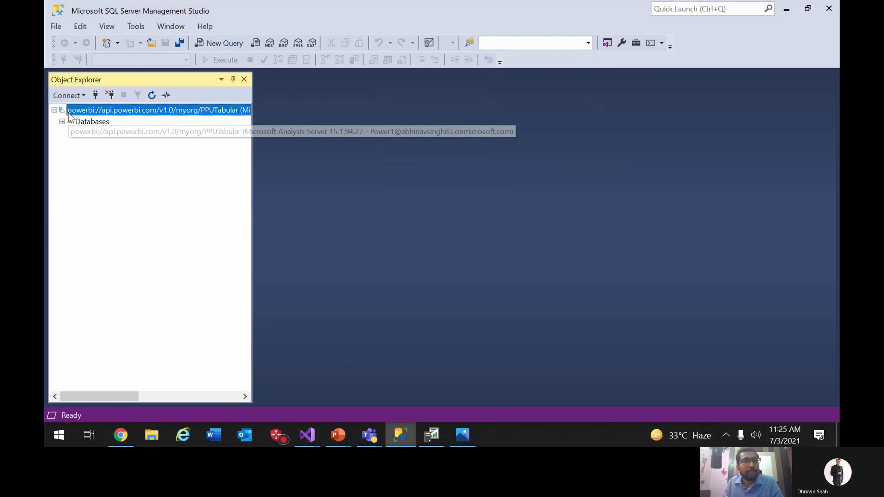
Expand the server's databases and list the tables of the IT Spend Analysis Sample database
left_click(62, 122)
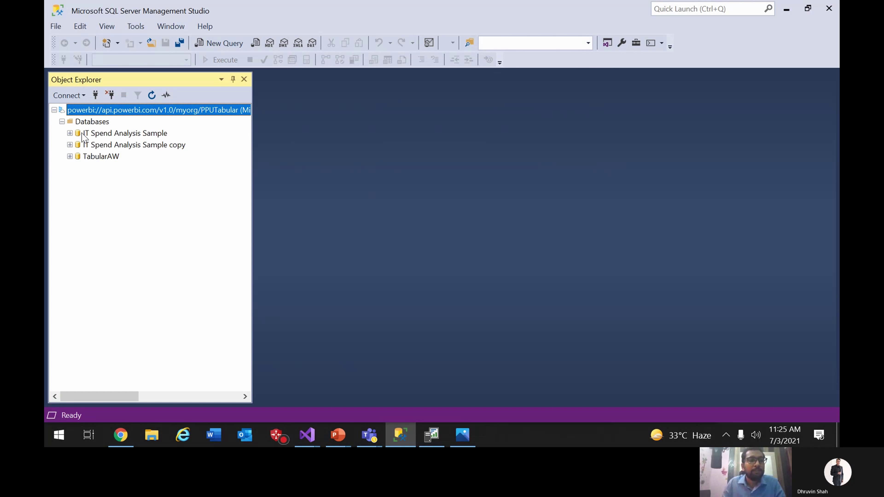
left_click(83, 134)
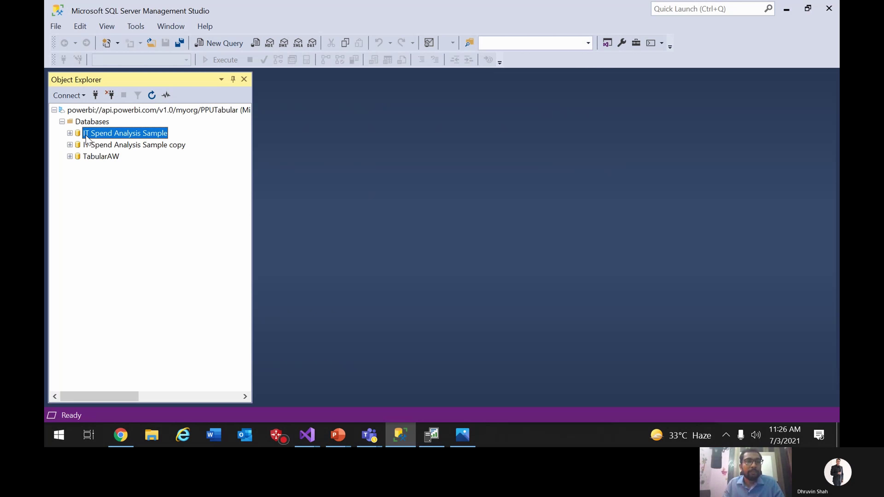
left_click(90, 121)
left_click(92, 112)
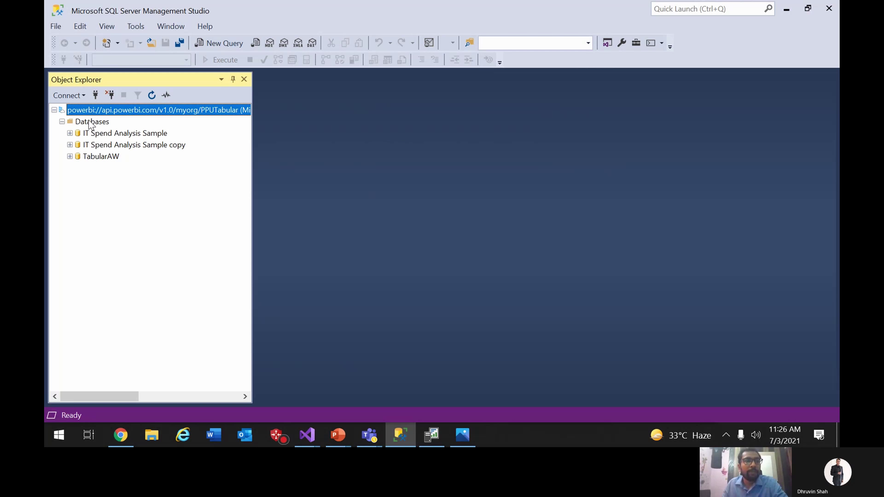
left_click(89, 134)
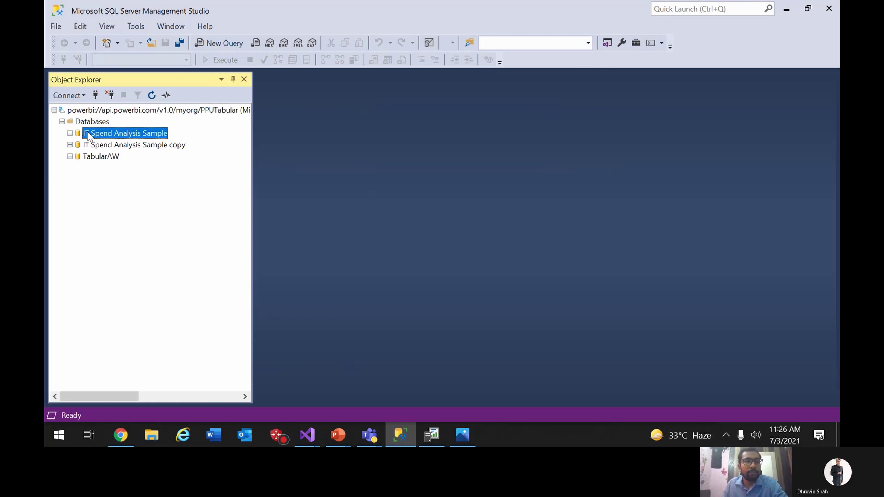
left_click(70, 133)
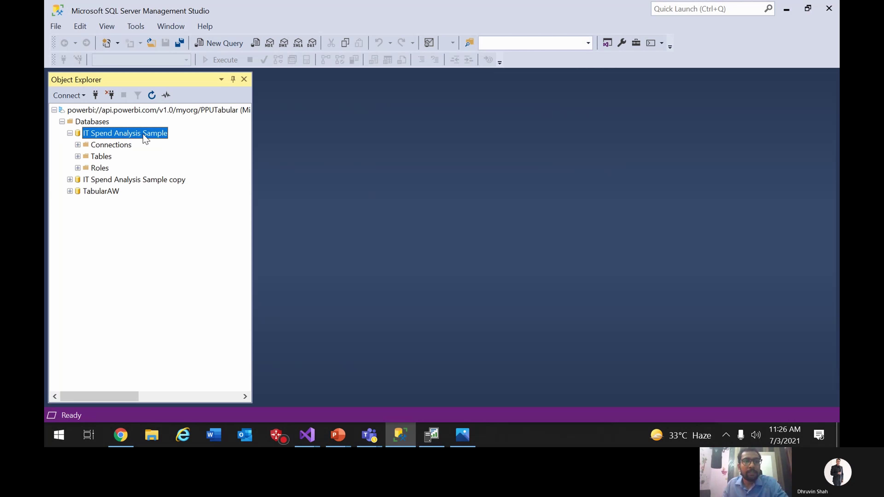
left_click(78, 156)
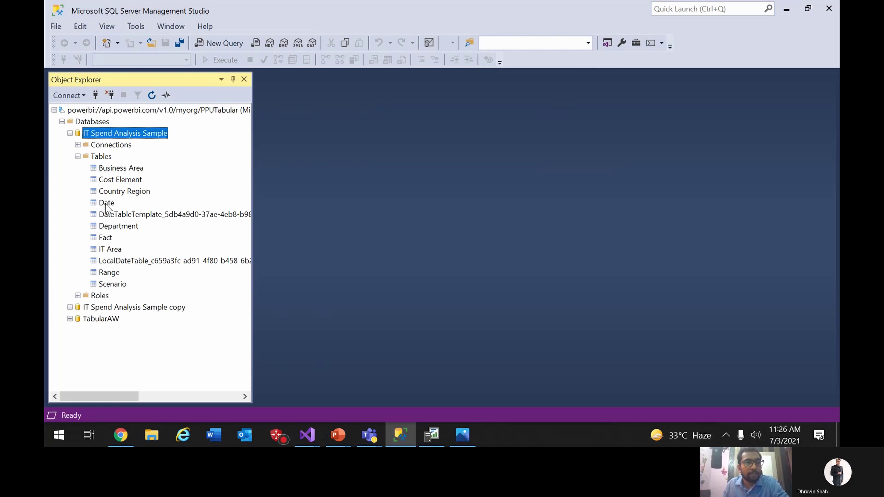
Examine the IT Spend Analysis Sample tables, such as Business Area, Cost Element, Country Region, Date and IT Area
left_click(118, 170)
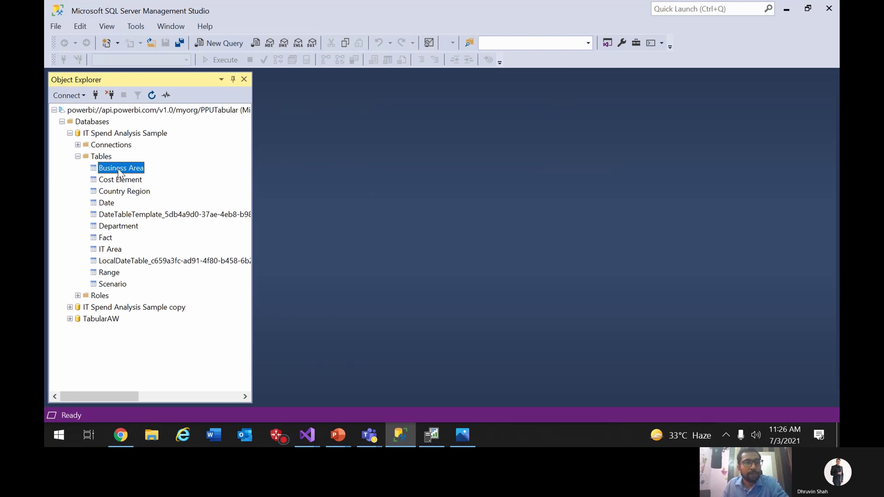
left_click(112, 197)
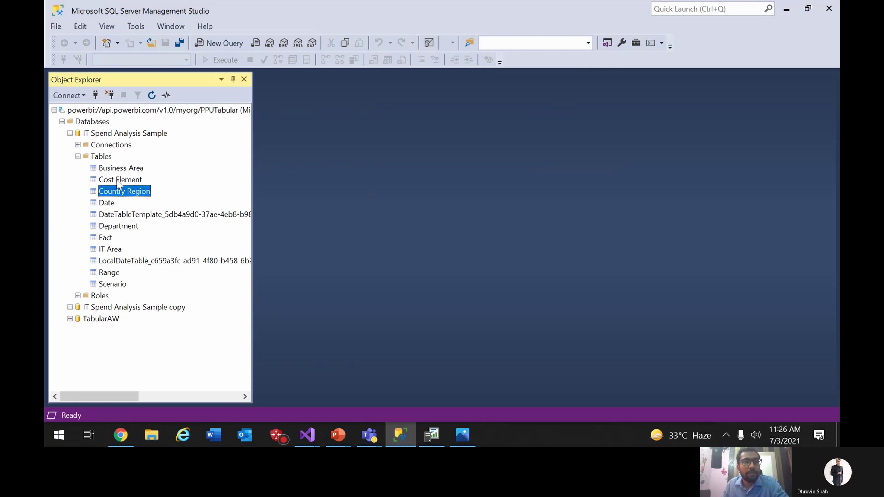
left_click(118, 168)
left_click(118, 180)
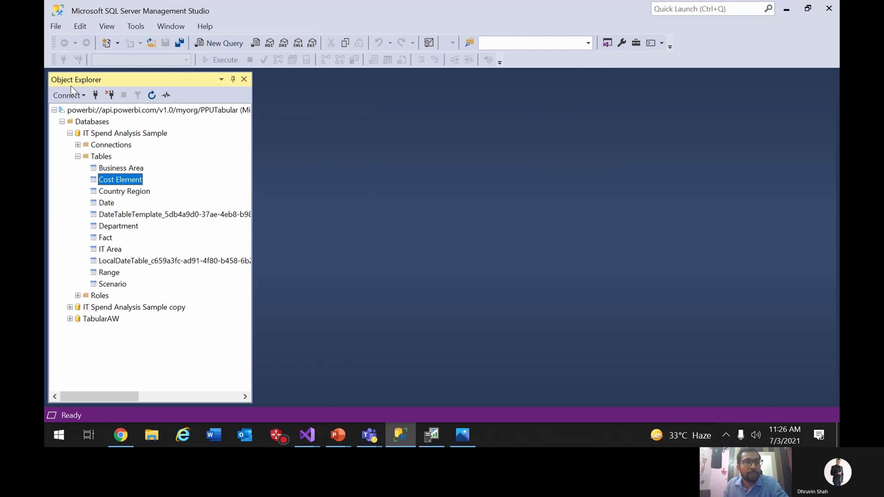
left_click(121, 110)
left_click(111, 180)
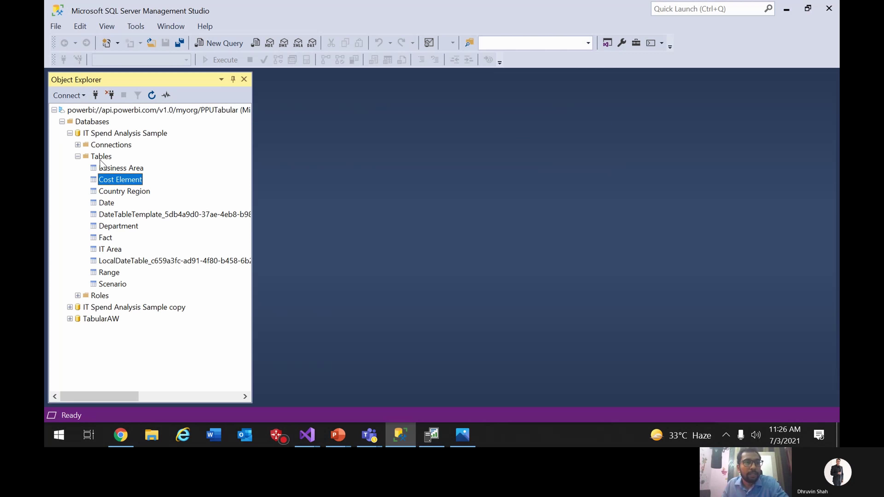
left_click(101, 157)
left_click(91, 136)
left_click(107, 202)
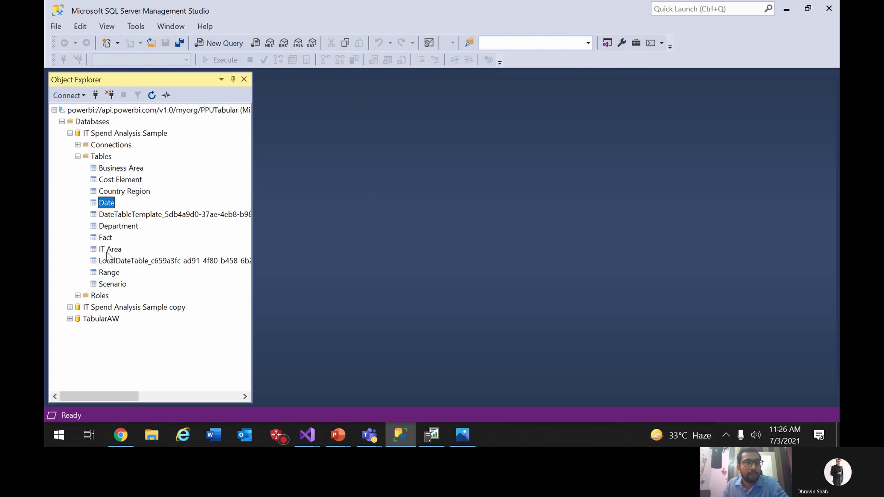
left_click(110, 249)
left_click(110, 169)
Open the IT Spend Analysis Sample database's model for browsing
right_click(108, 134)
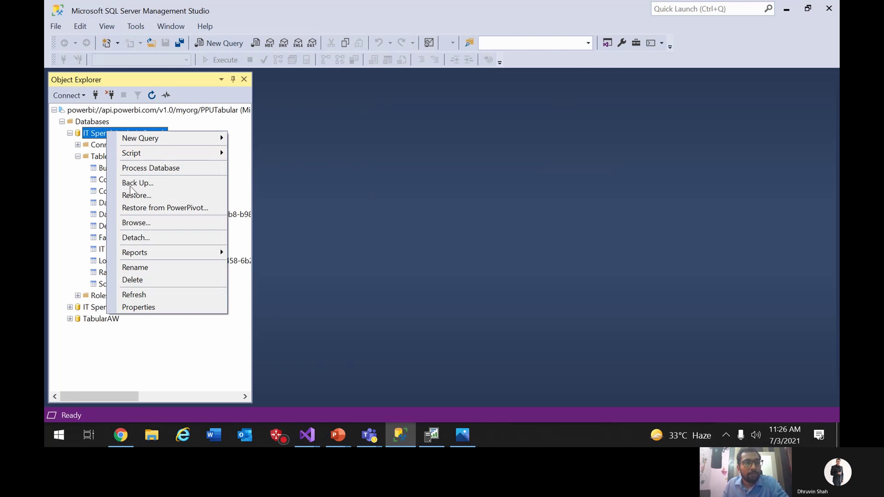
left_click(141, 222)
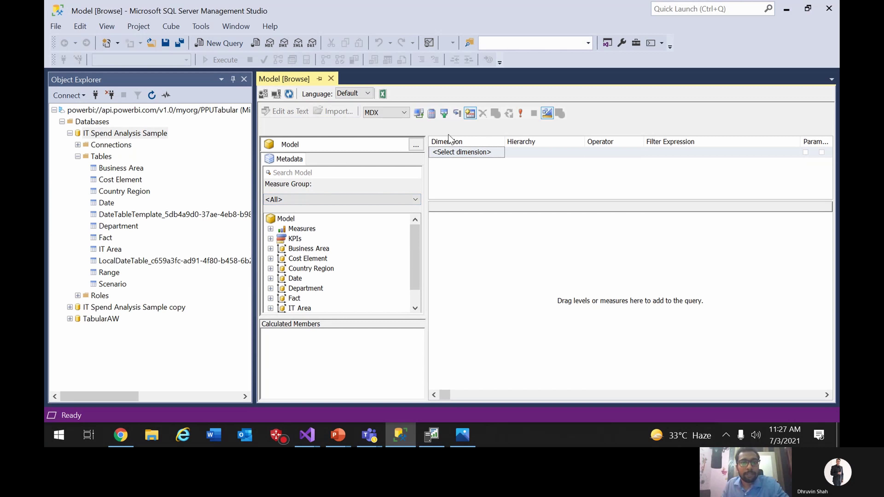
Try to choose a backup file location for the IT Spend Analysis Sample database, and cancel the backup
right_click(114, 140)
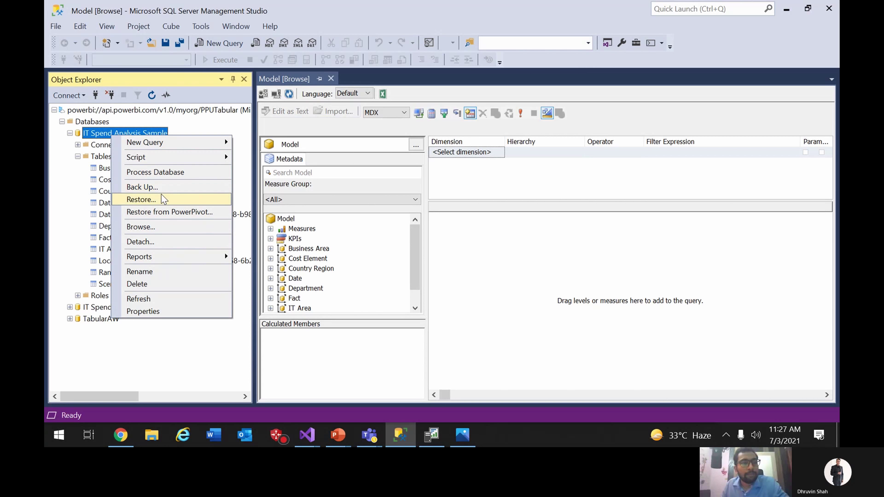
left_click(167, 187)
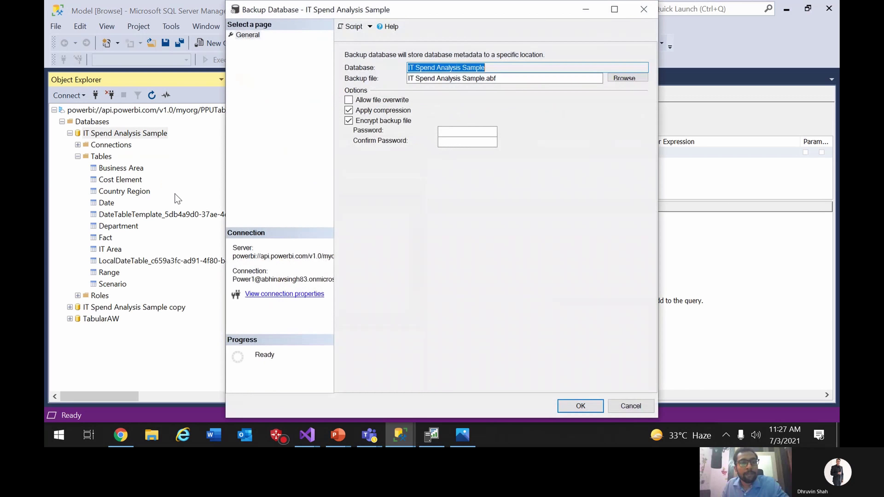
left_click(623, 79)
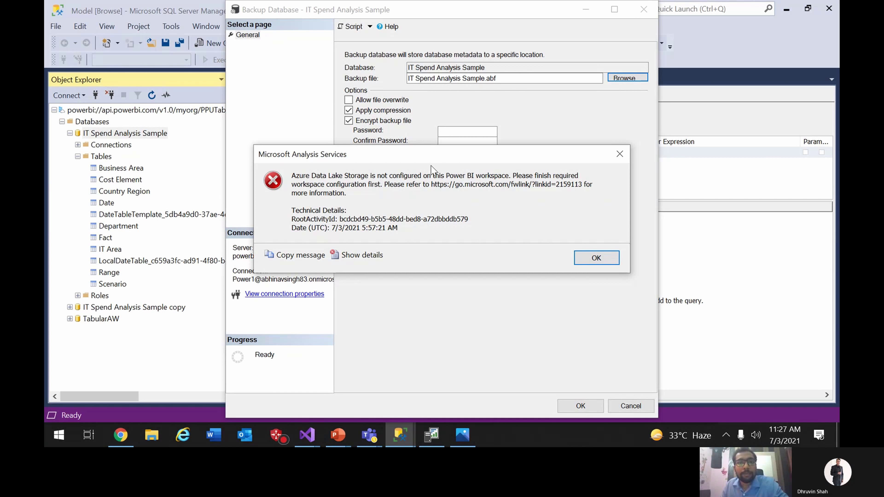
left_click(588, 259)
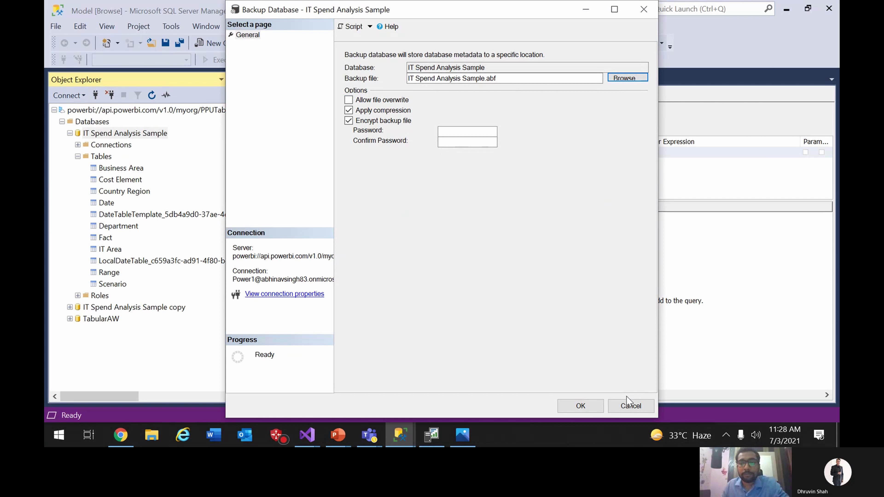
left_click(632, 412)
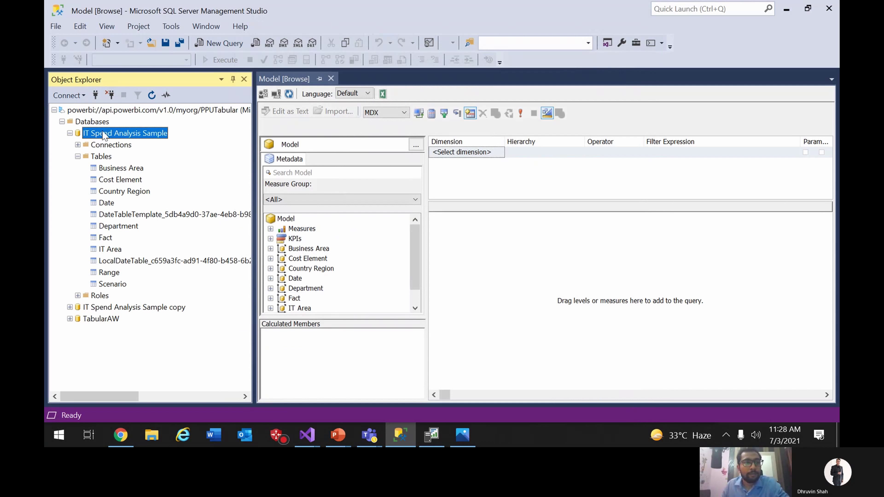
Collapse the Tables folder and script the IT Spend Analysis Sample database as CREATE to a new query editor window
left_click(78, 157)
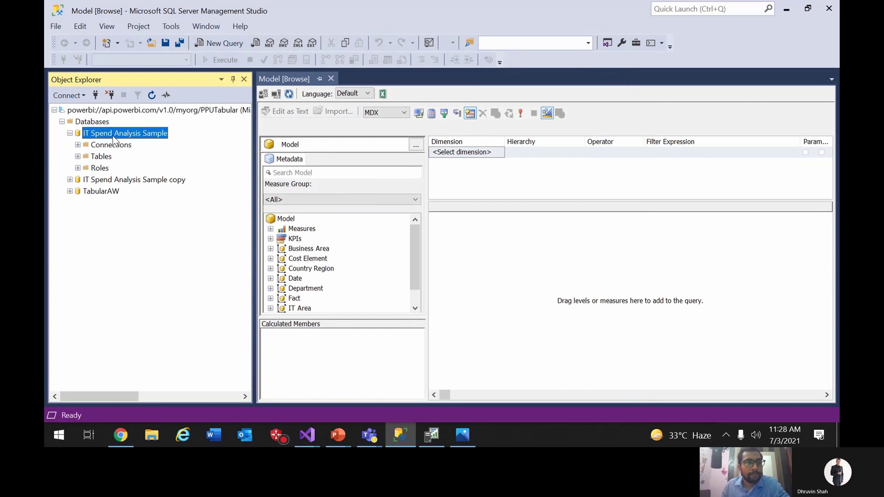
right_click(116, 139)
mouse_move(149, 159)
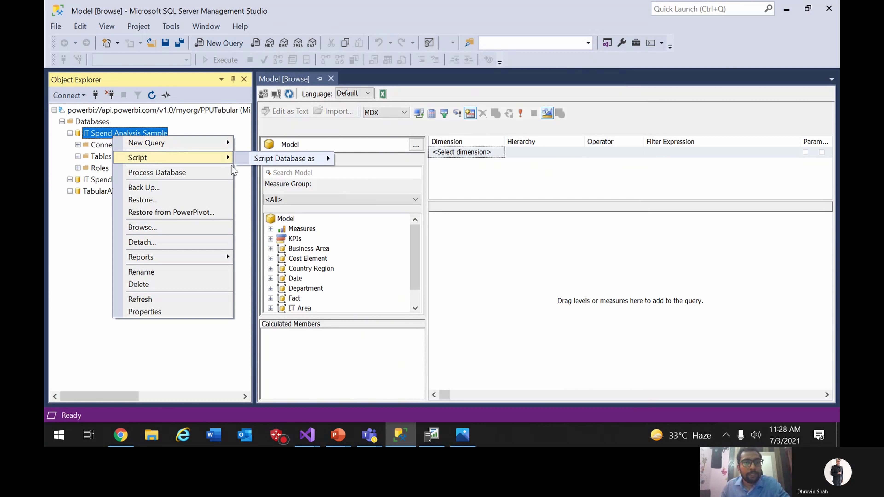
mouse_move(280, 164)
mouse_move(372, 163)
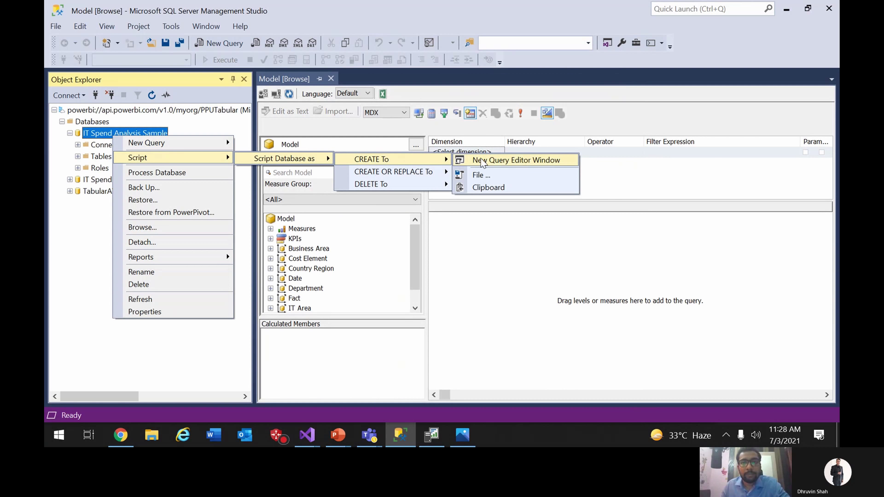
left_click(491, 162)
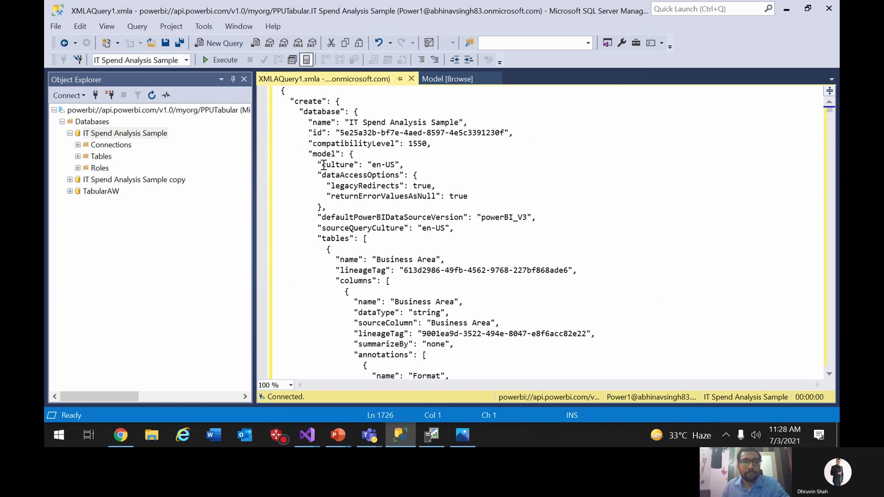
Clear the database id value in the script and change the database name to "IT Spend Analysis Sample COpy XMLA"
left_click(303, 217)
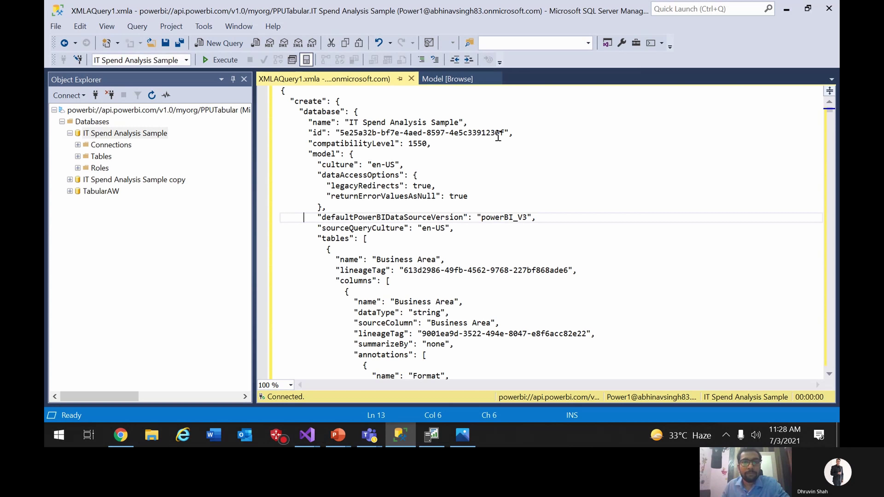
left_click_drag(507, 132, 340, 133)
key("Delete")
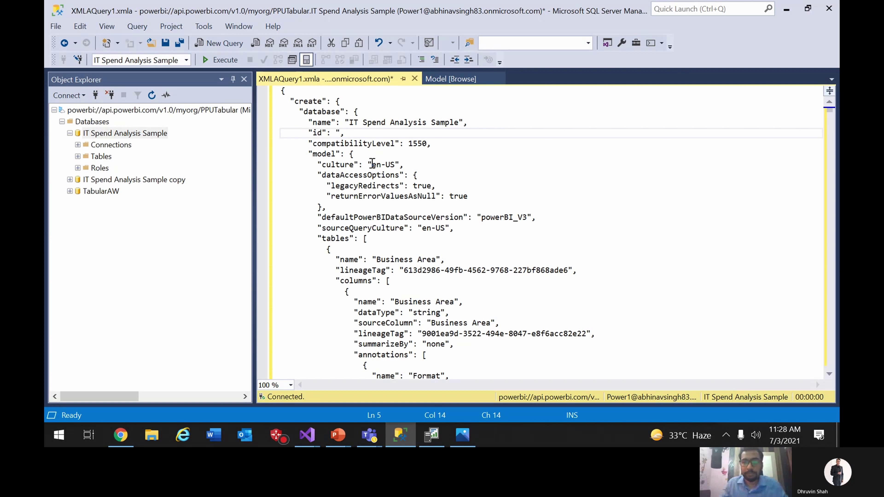
left_click(463, 121)
key("Left")
type("copy XMLA")
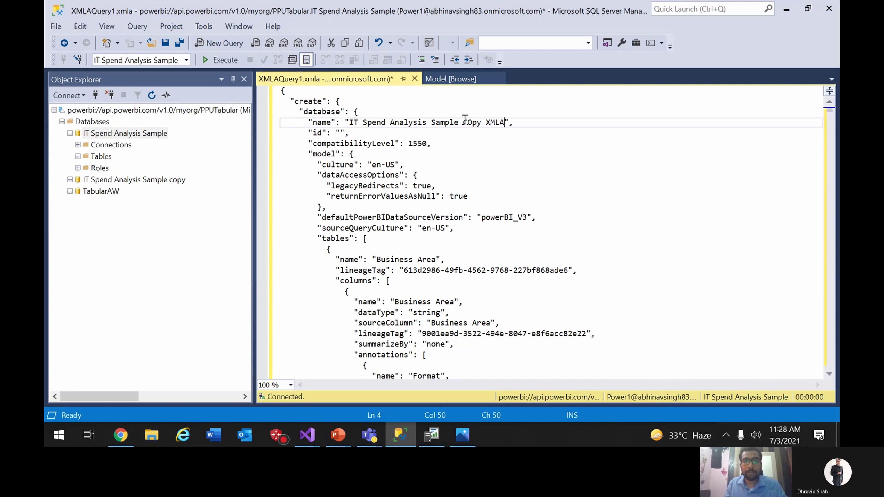
Review the script's database name, id and model lines against the server's IT Spend Analysis Sample databases
left_click(435, 239)
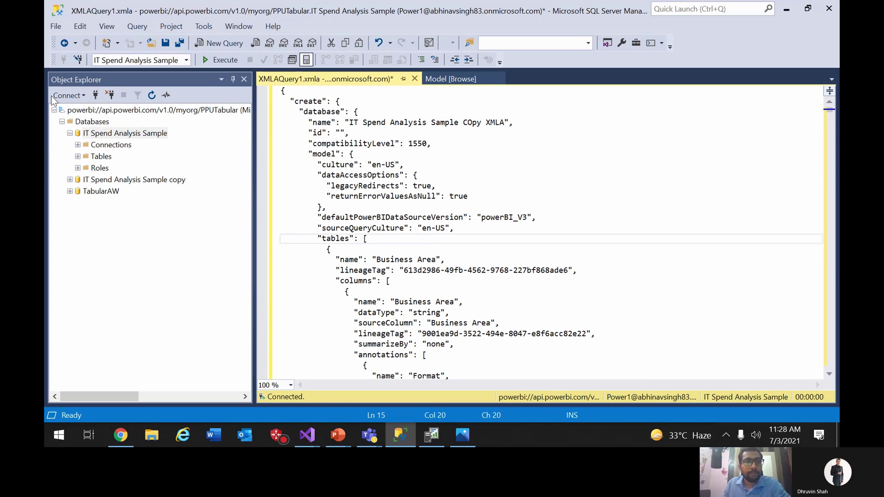
left_click(319, 130)
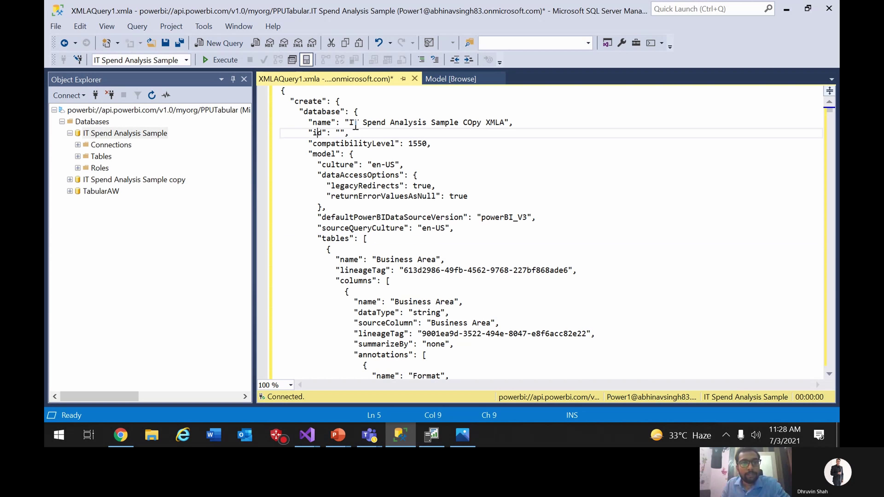
left_click(356, 124)
left_click(377, 189)
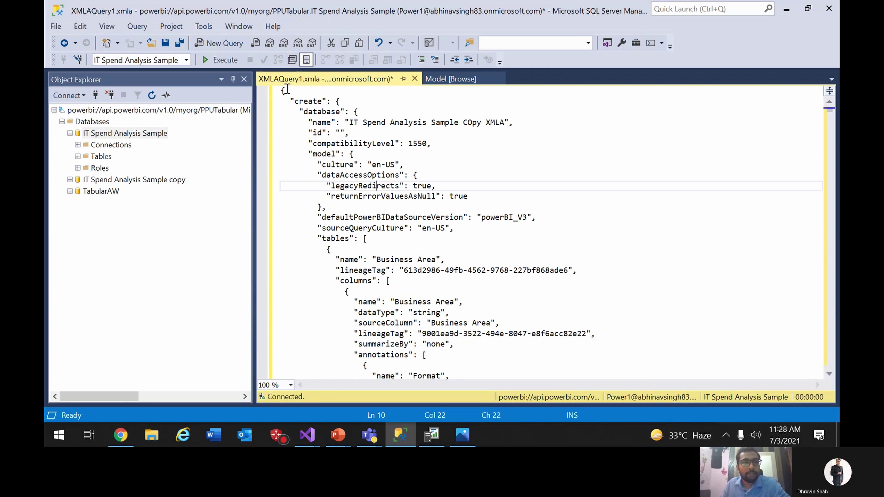
left_click(327, 175)
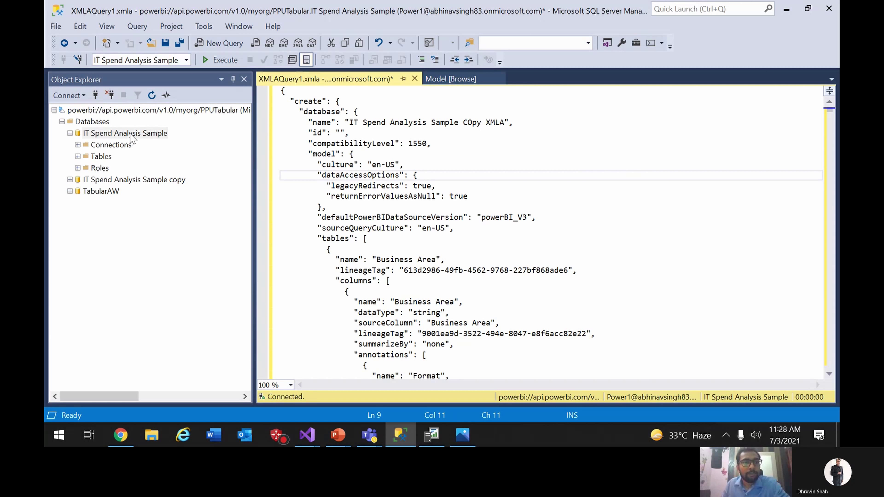
left_click(323, 159)
left_click(285, 123)
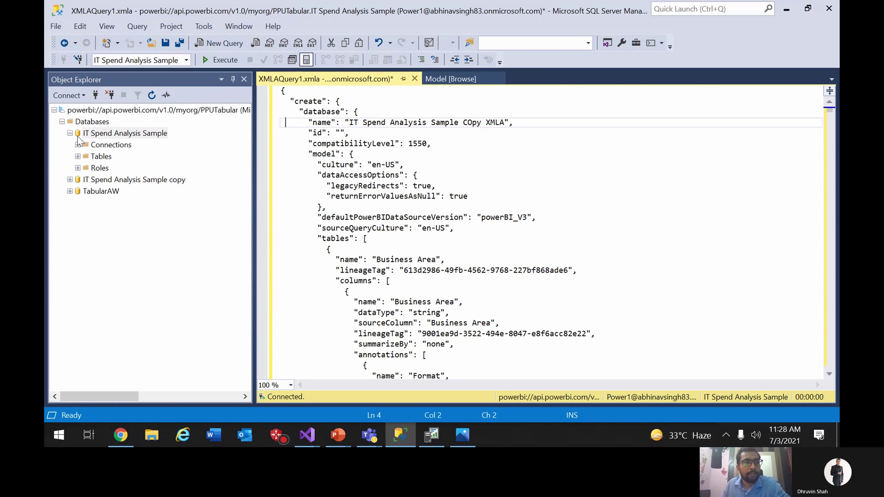
left_click(323, 133)
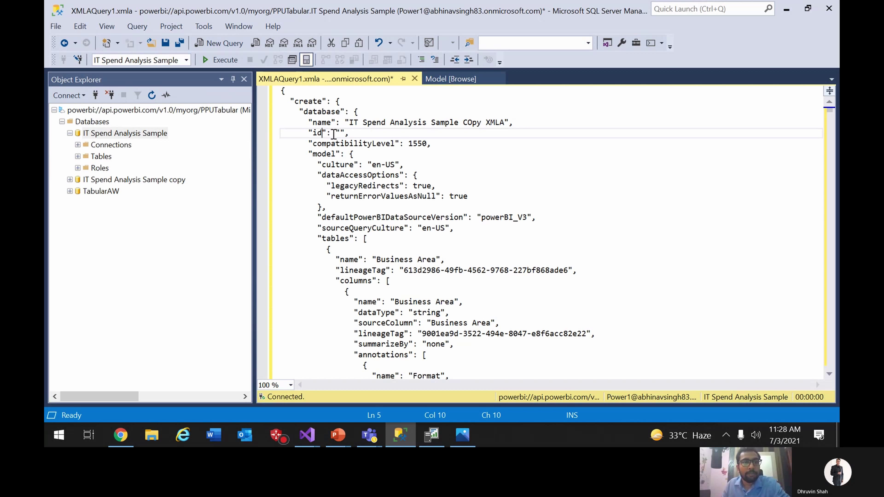
left_click(133, 136)
left_click(70, 133)
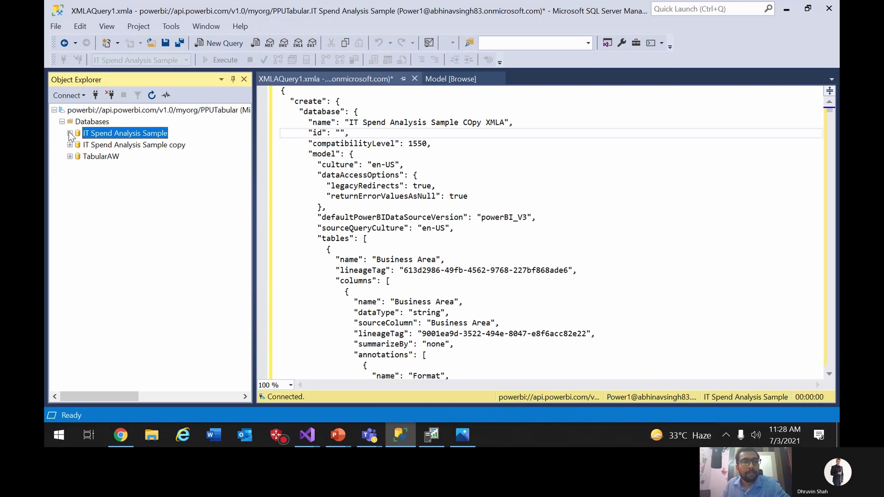
left_click(100, 146)
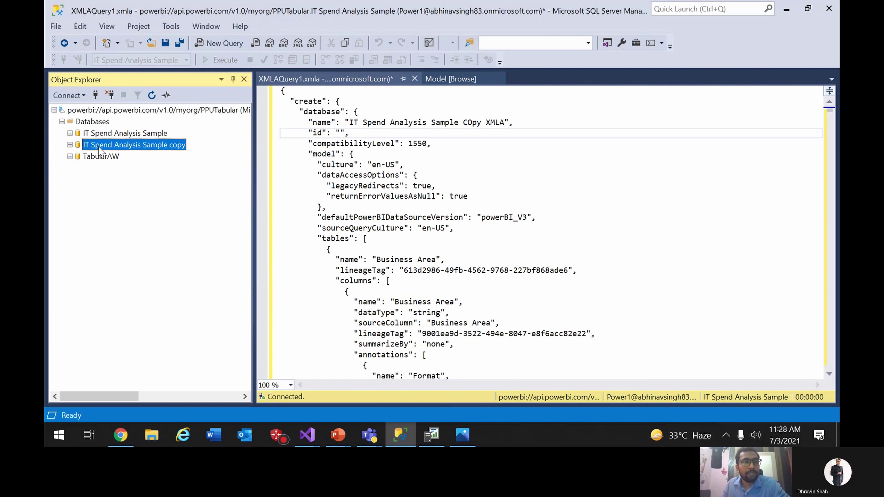
left_click(125, 134)
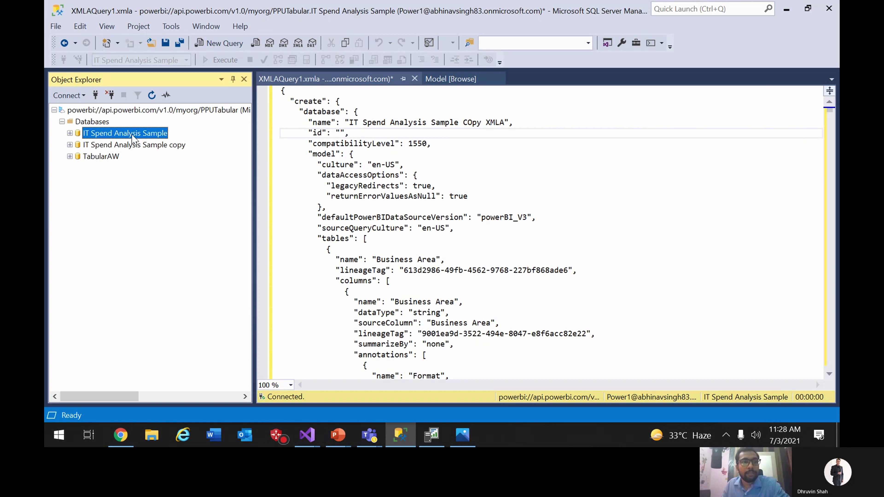
Execute the create script for the renamed database on the workspace server
left_click(438, 168)
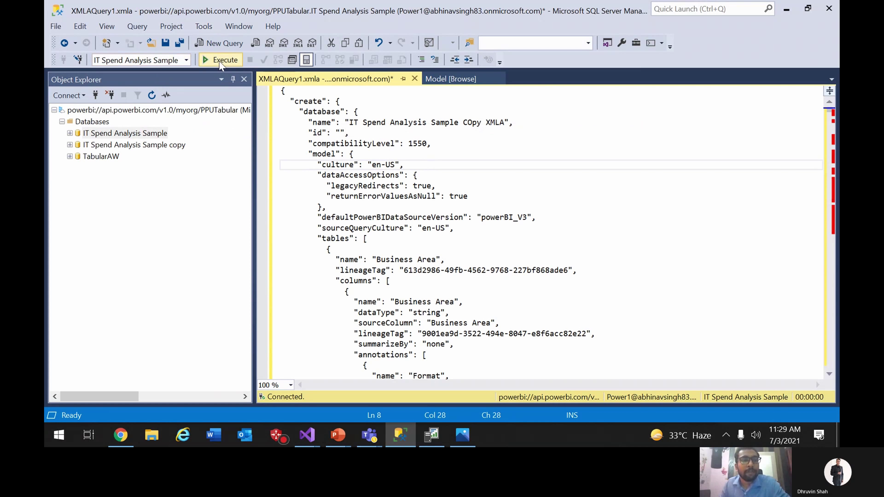
key("Up")
key("Up")
key("End")
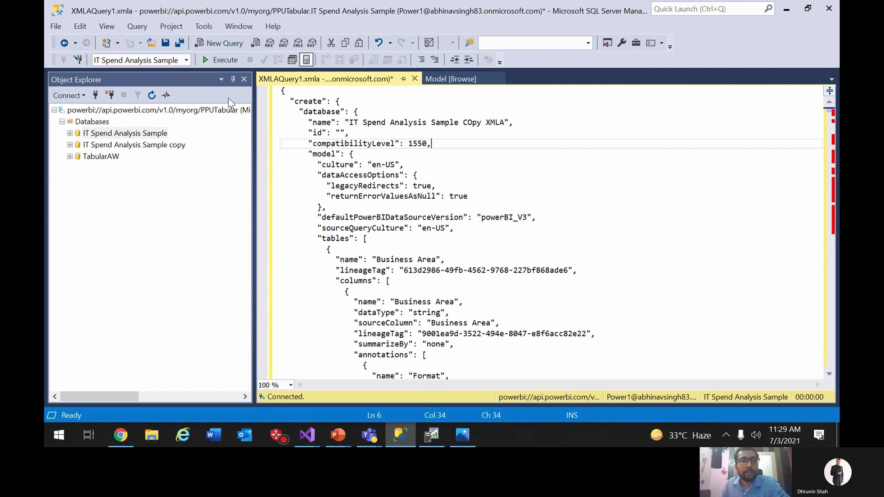
left_click(226, 59)
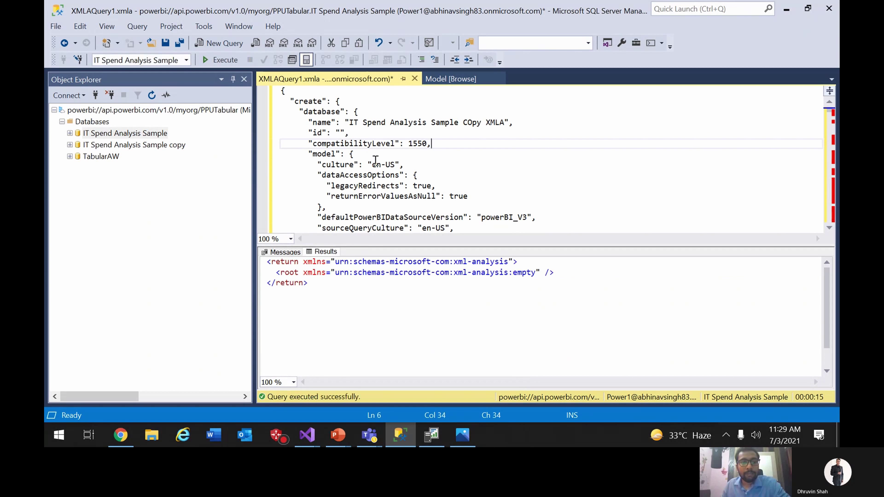
Select the returned result text and refresh the server's Databases folder
left_click(332, 281)
key("ctrl+a")
left_click(93, 122)
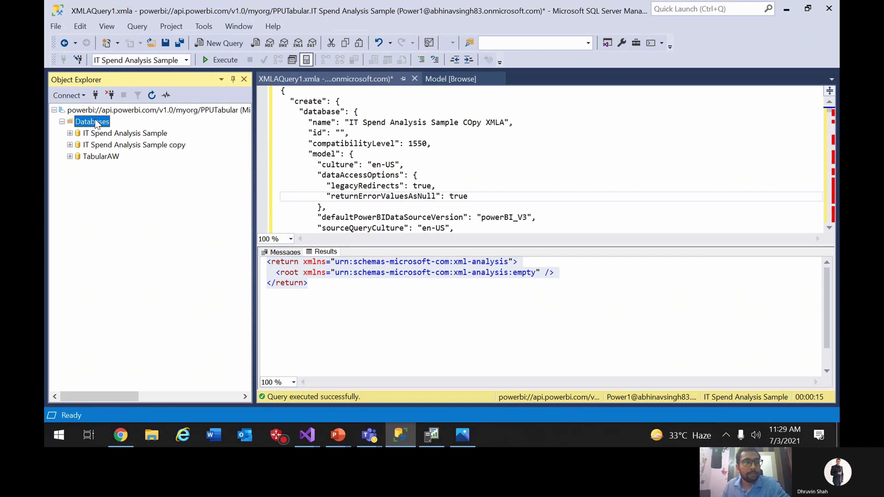
left_click(151, 94)
Switch to Power BI in the browser, reload the PPUTabular workspace and look for the new dataset copy
key("alt+Tab")
left_click(473, 32)
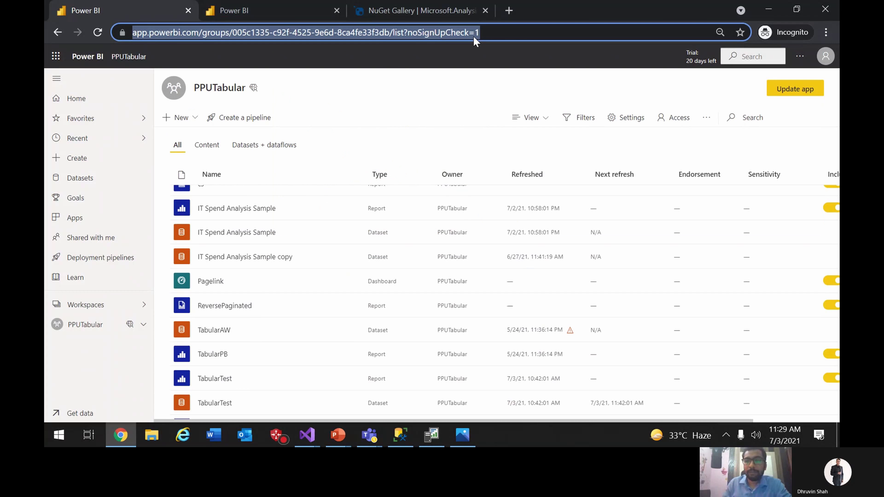
key("Return")
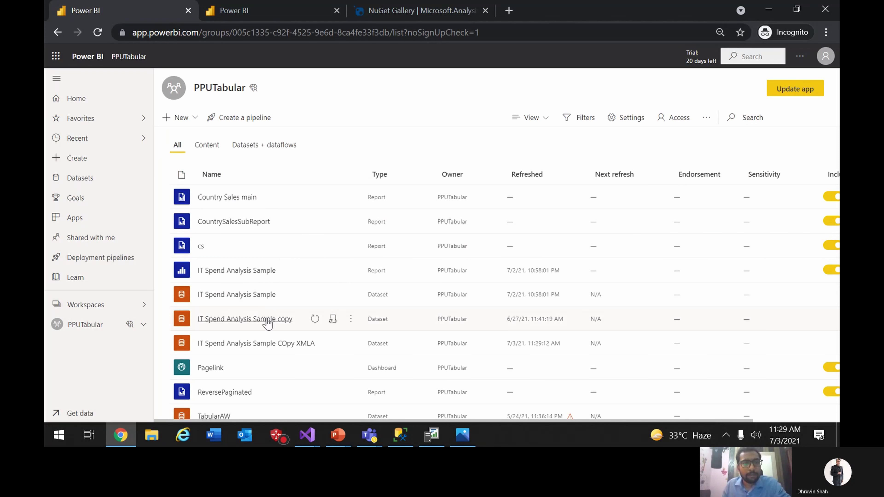
scroll(270, 330, "down", 1)
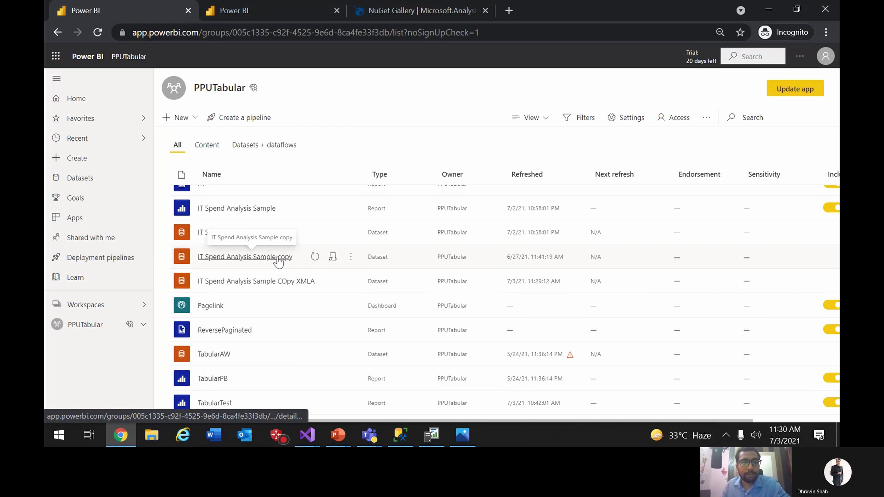
Switch back to SQL Server Management Studio and refresh the Databases folder again
left_click(406, 433)
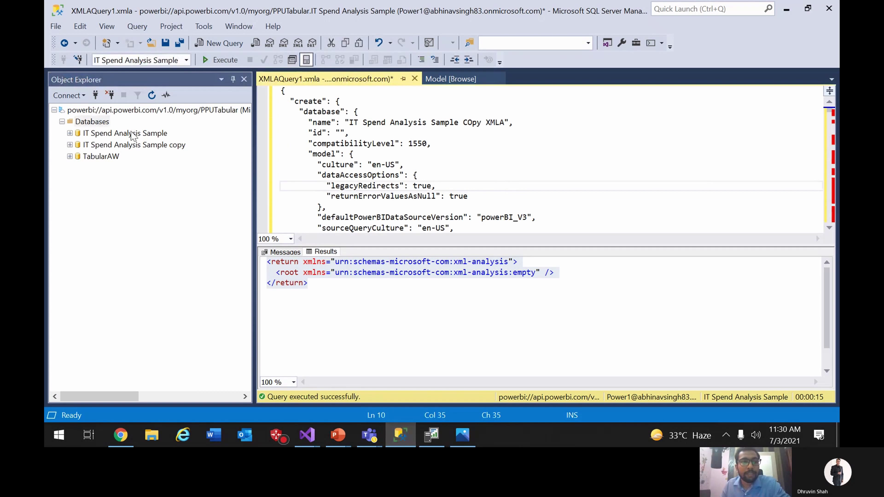
left_click(104, 122)
left_click(148, 96)
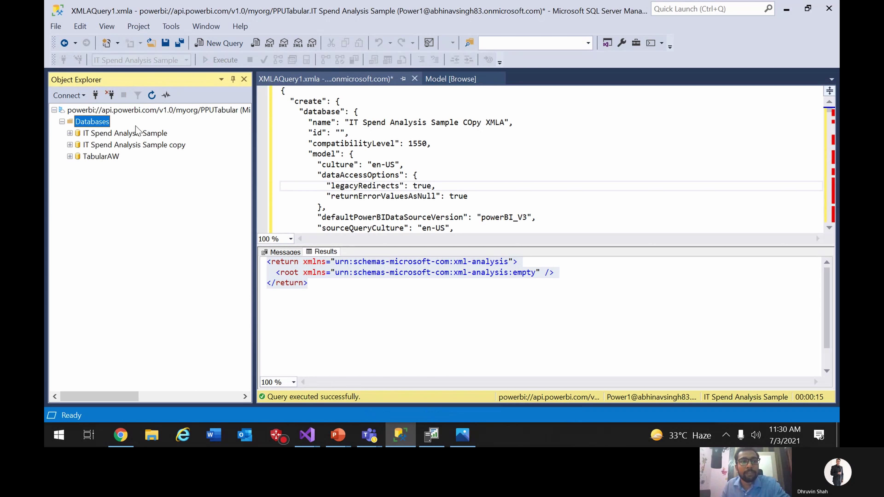
left_click(440, 152)
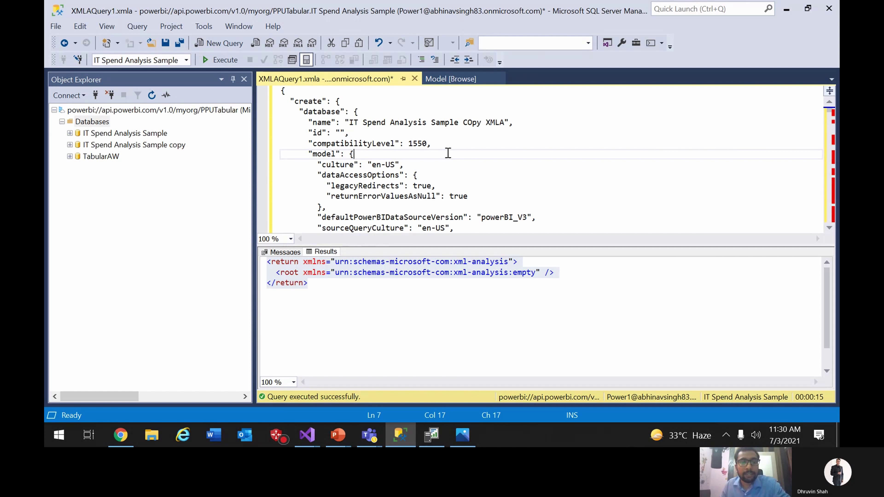
left_click(449, 161)
left_click(359, 105)
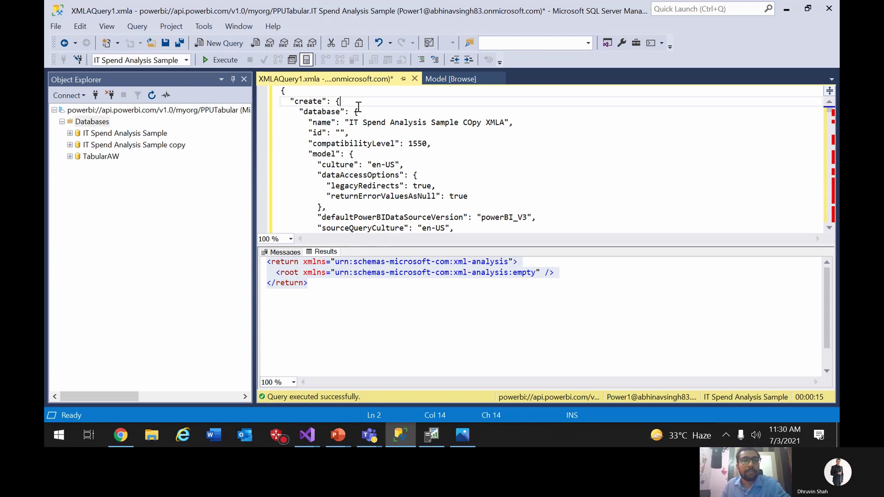
left_click(516, 137)
left_click(479, 182)
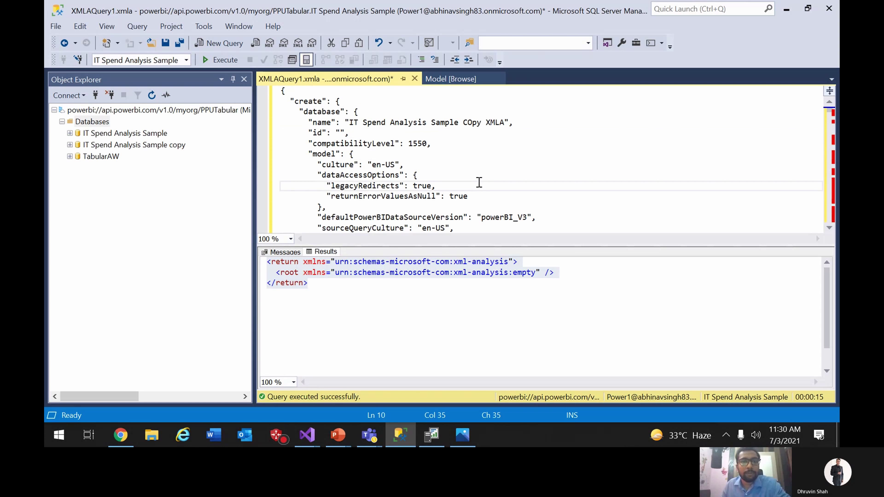
left_click(511, 151)
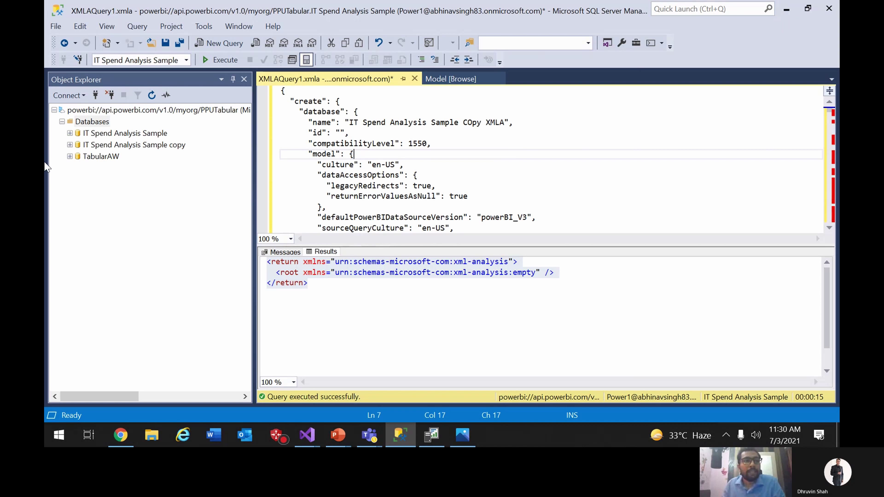
left_click(444, 169)
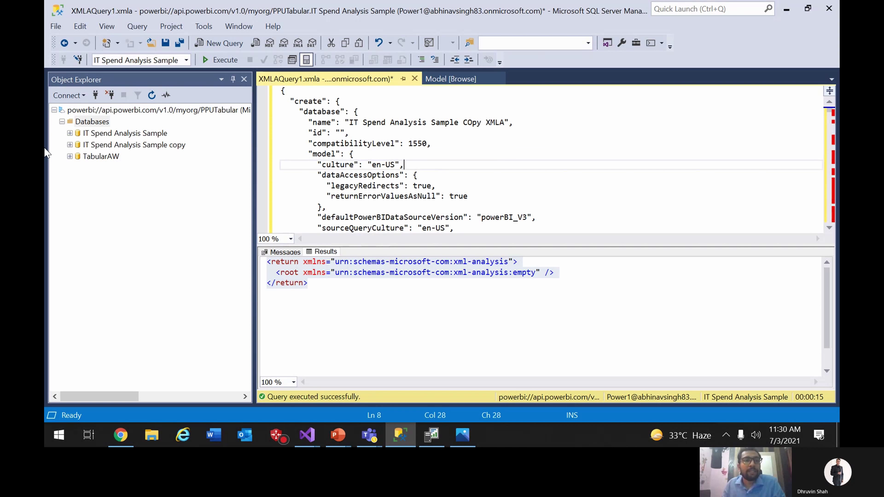
left_click(131, 111)
left_click(598, 187)
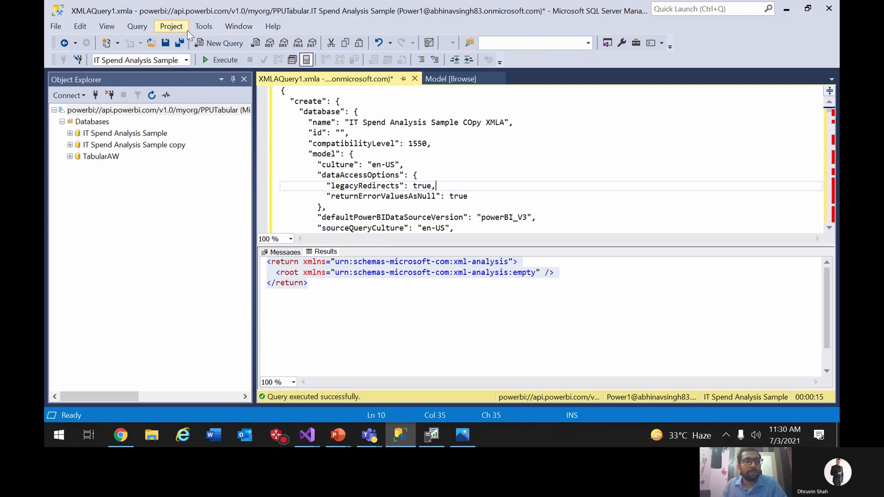
left_click(131, 111)
left_click(551, 143)
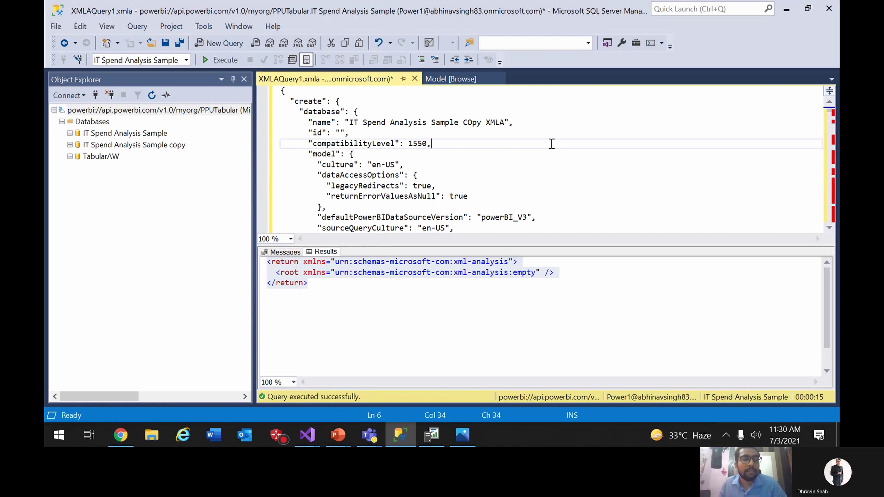
left_click(545, 160)
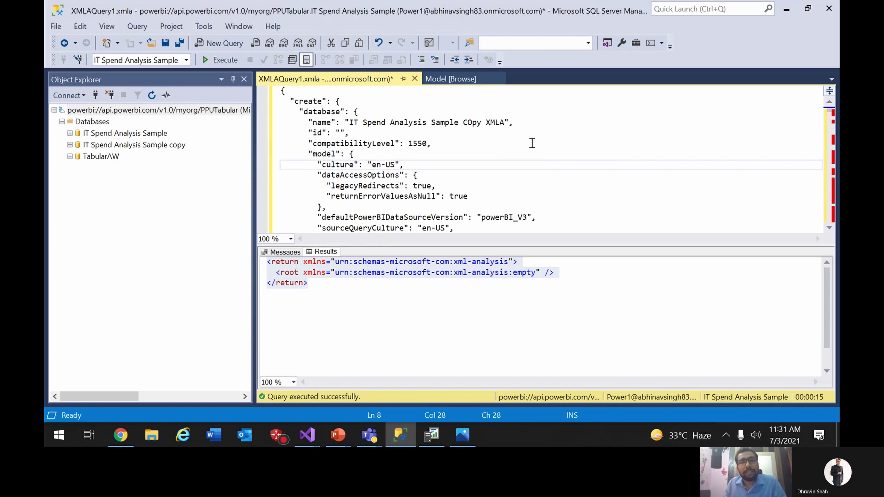
left_click(526, 155)
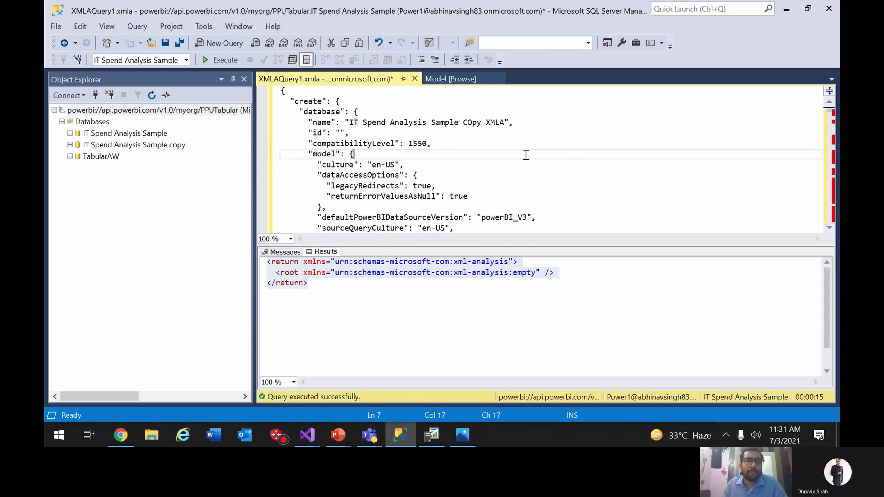
left_click(525, 165)
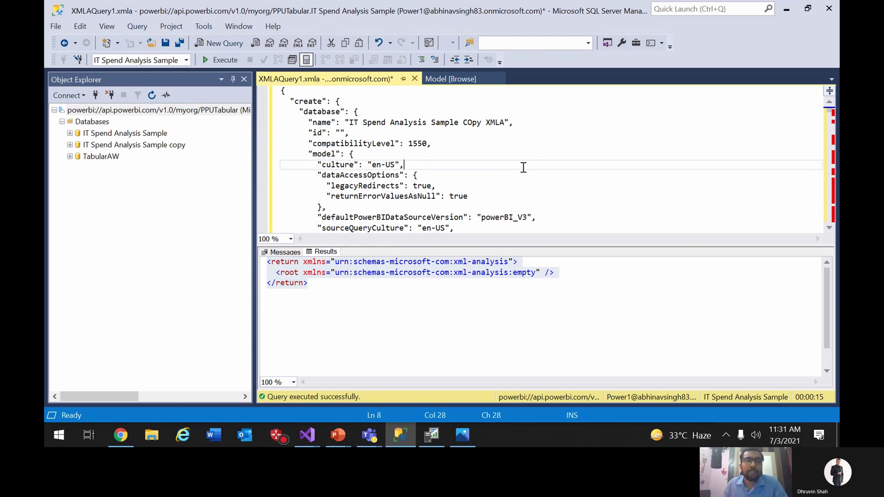
Check the PPUTabular workspace in Power BI, return to SQL Server Management Studio and refresh the server's Databases folder
left_click(787, 10)
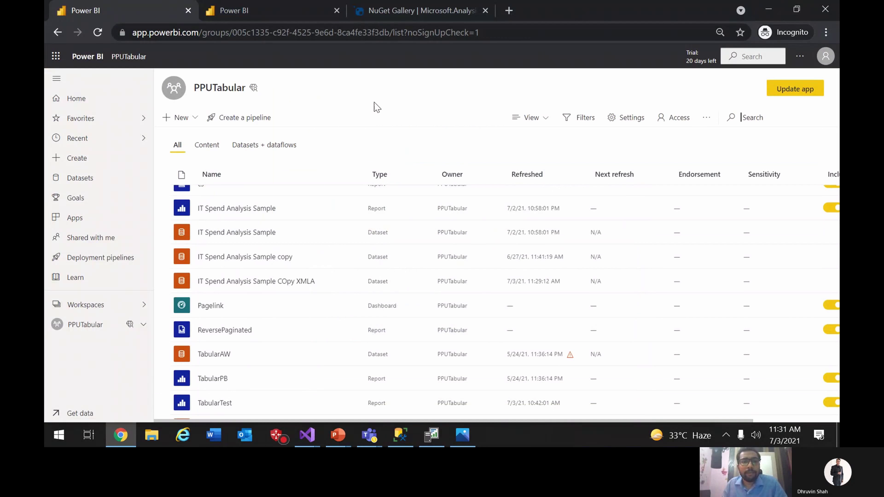
left_click(768, 8)
left_click(400, 435)
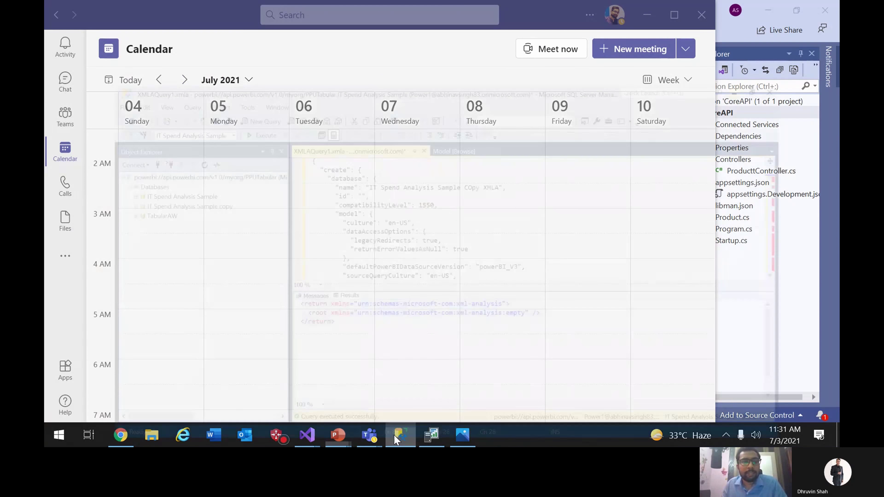
left_click(90, 122)
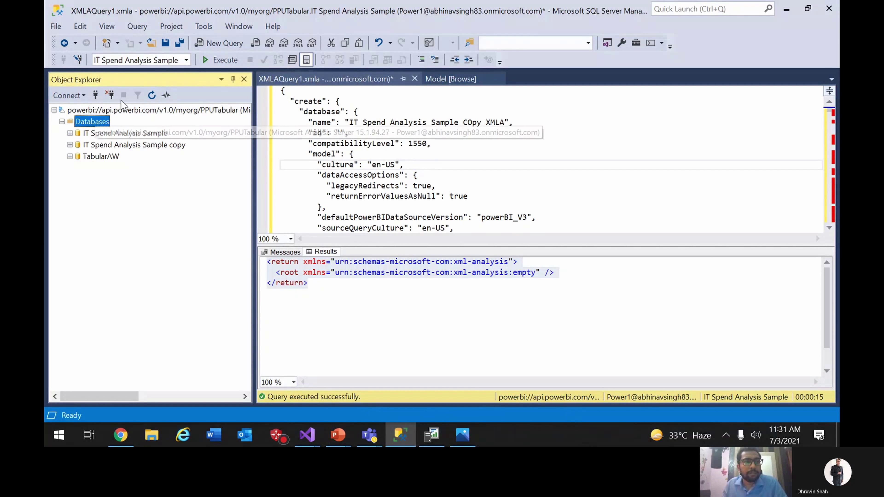
left_click(152, 95)
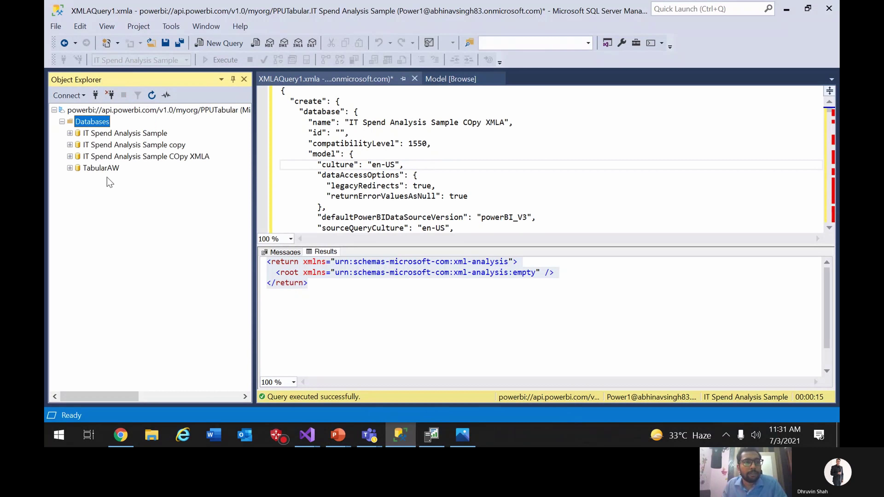
Expand the IT Spend Analysis Sample COpy XMLA database and list the tables of the original IT Spend Analysis Sample database
left_click(112, 158)
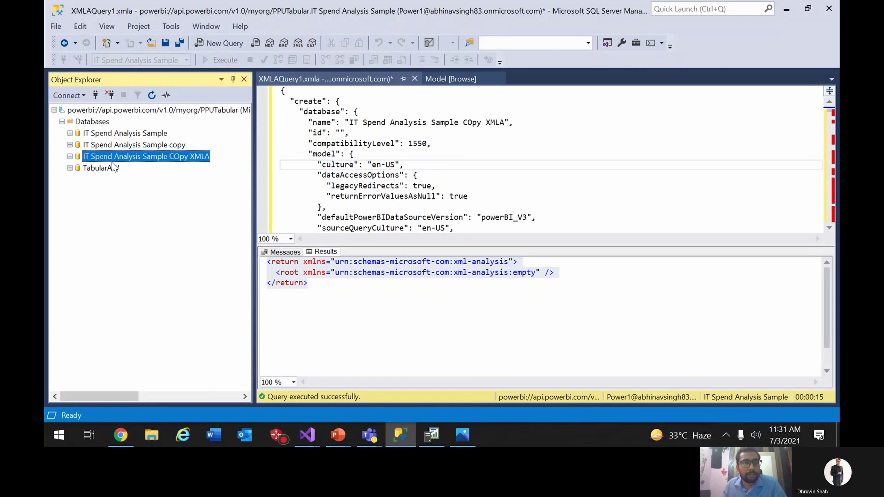
left_click(70, 157)
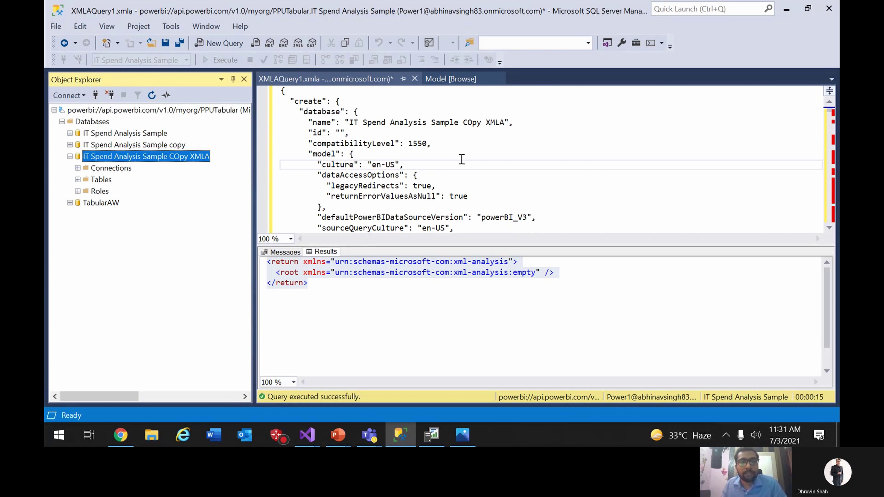
left_click(429, 156)
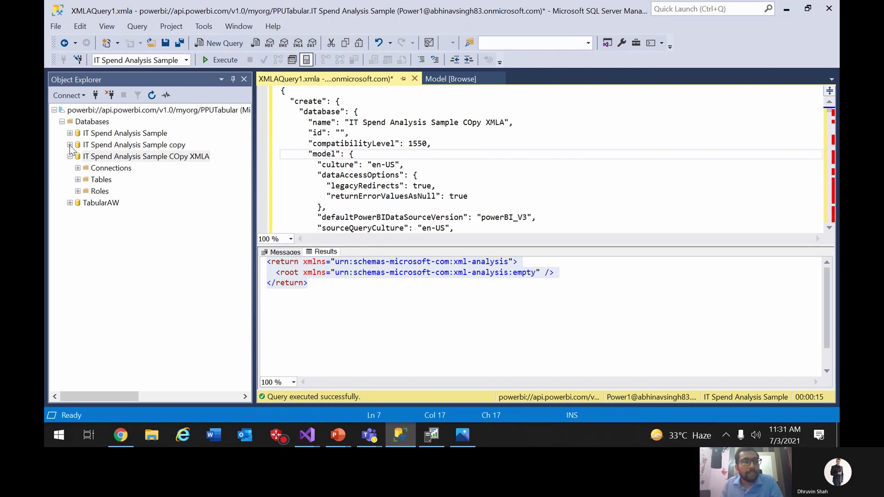
left_click(70, 133)
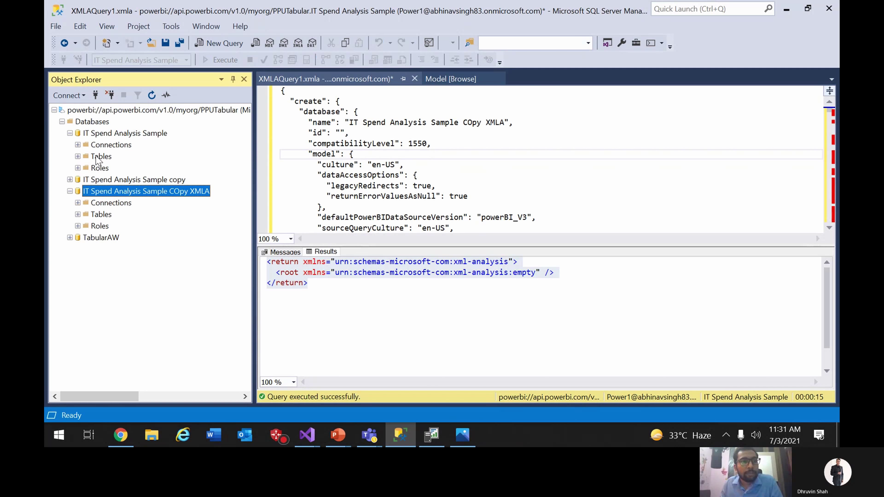
left_click(77, 156)
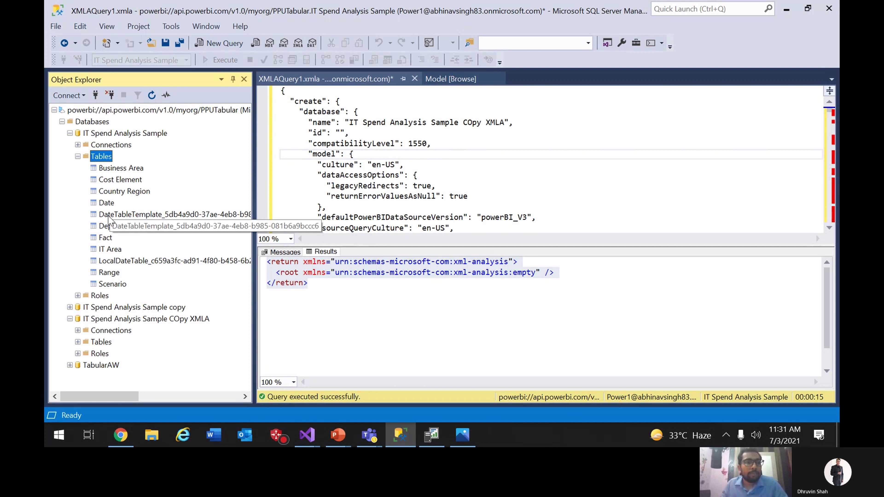
left_click(106, 203)
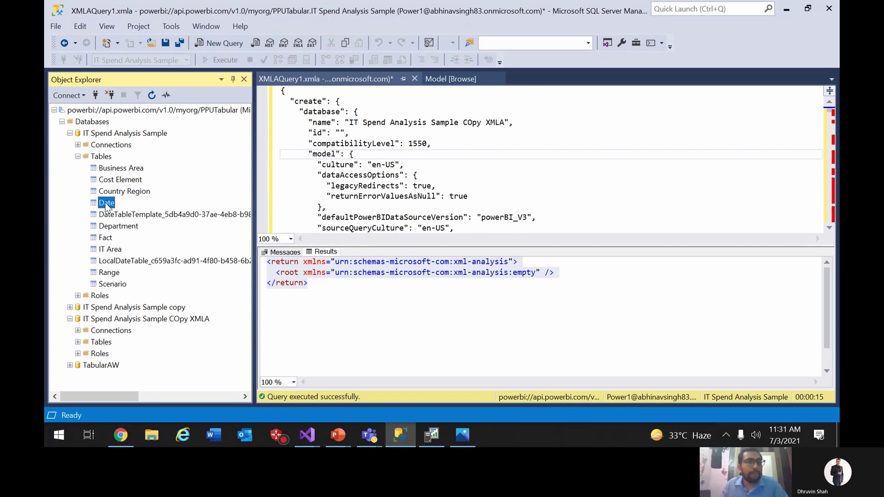
right_click(106, 205)
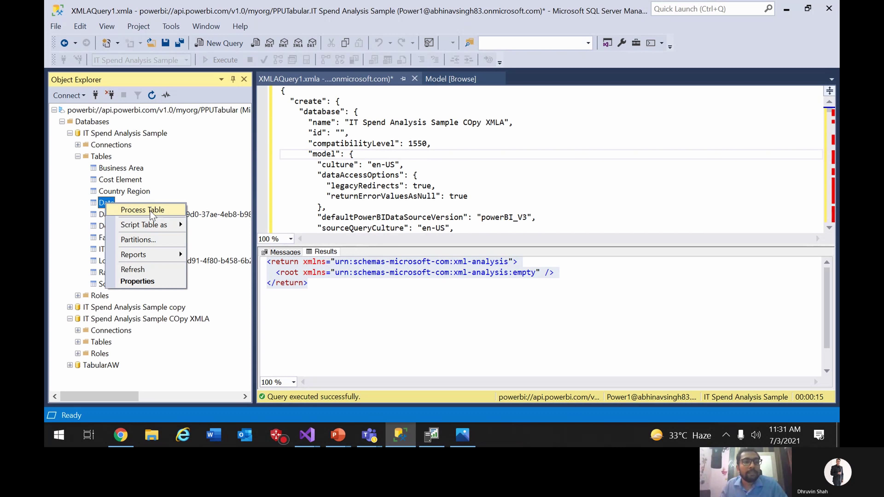
left_click(117, 202)
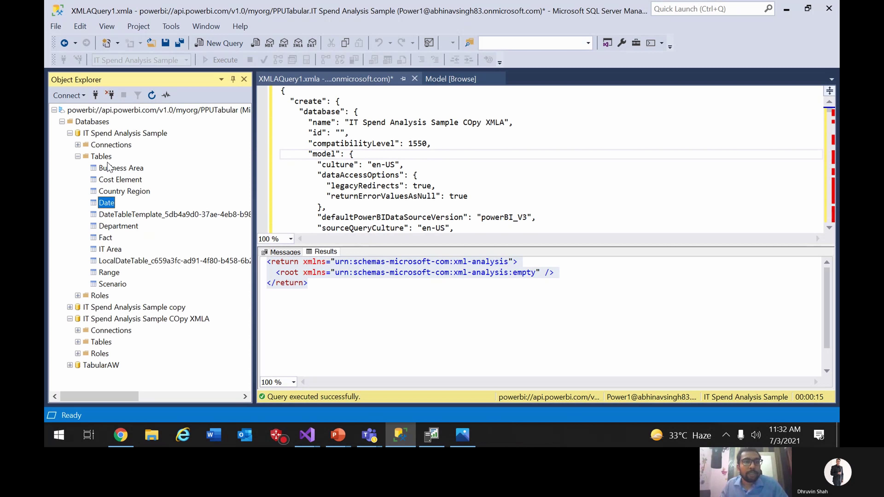
left_click(110, 134)
left_click(120, 193)
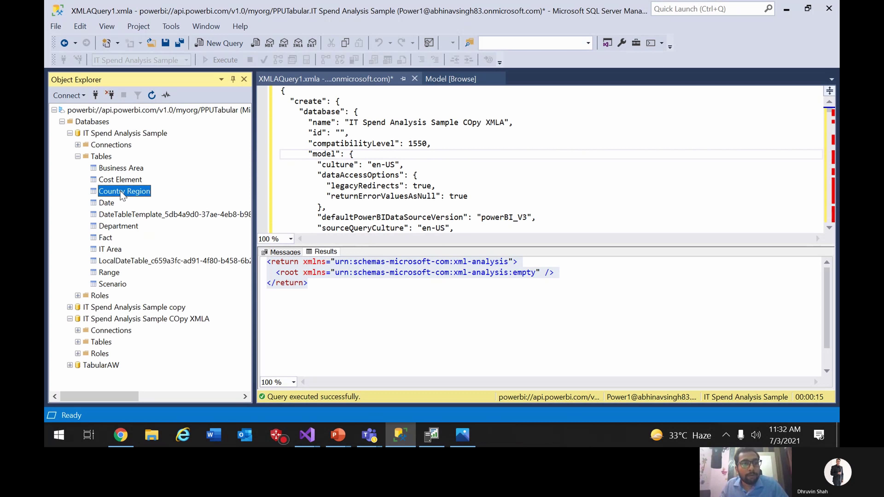
left_click(108, 238)
Generate a refresh script for processing the Department table of IT Spend Analysis Sample in Process Default mode and close the processing dialog
left_click(110, 228)
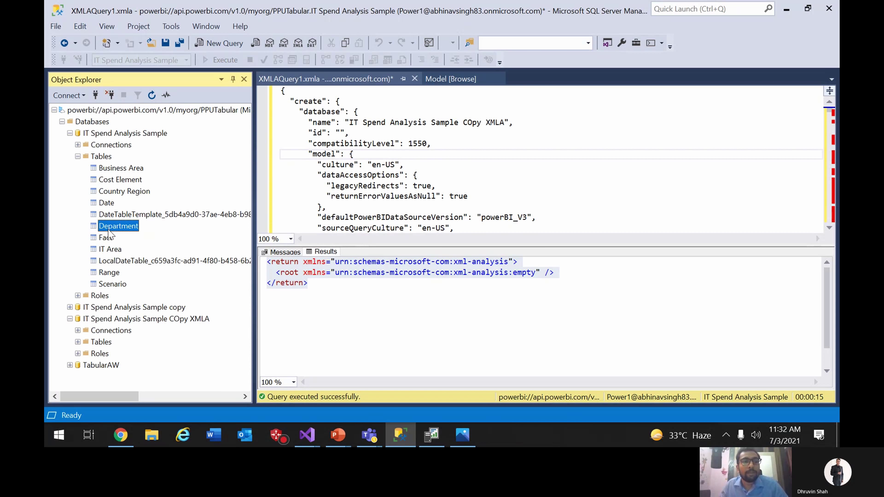
right_click(110, 235)
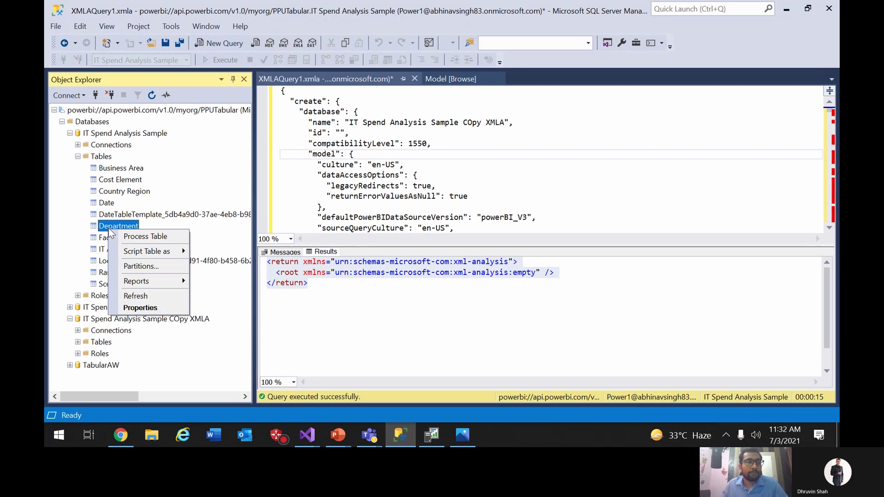
left_click(143, 240)
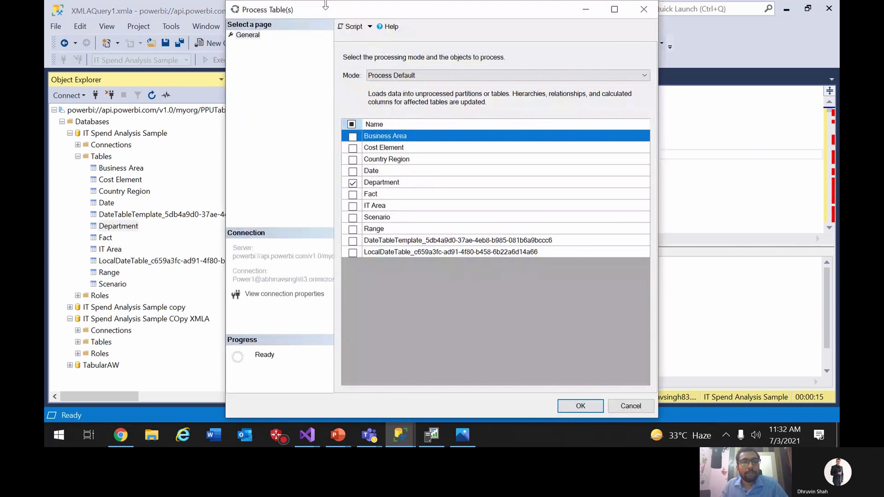
left_click(350, 26)
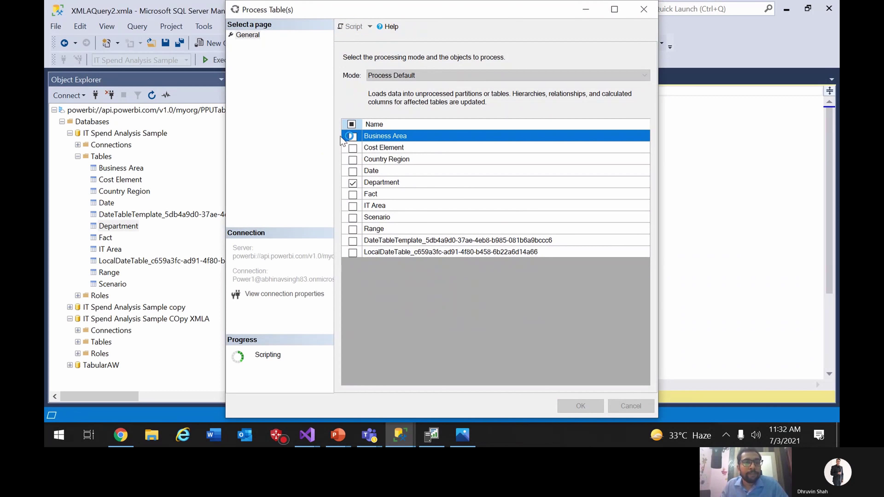
left_click(643, 10)
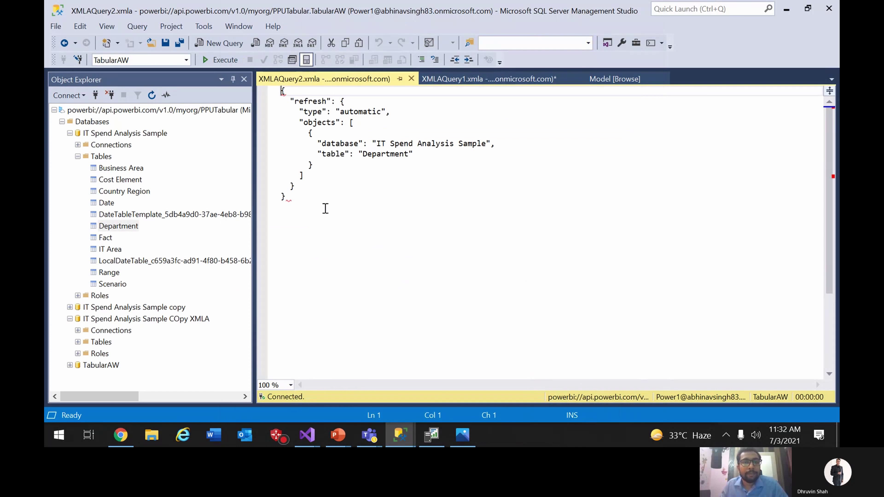
Highlight and review the entire generated refresh script for the Department table
left_click_drag(371, 220, 282, 90)
left_click(327, 198)
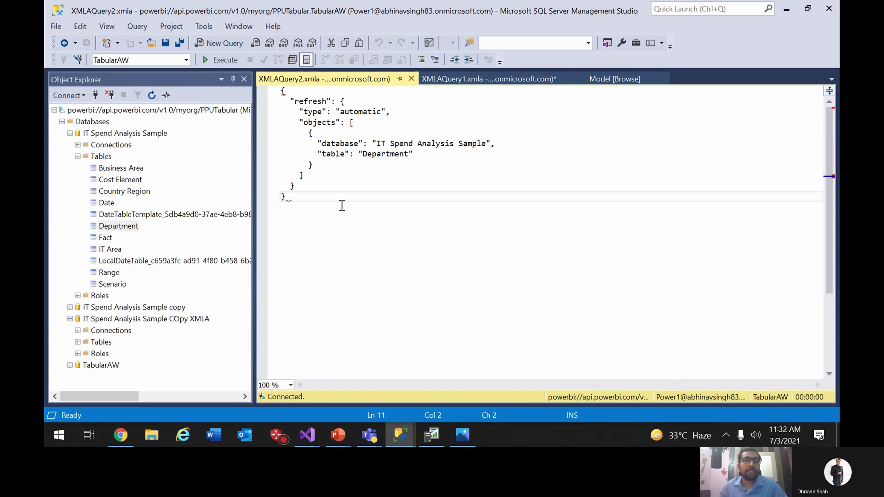
left_click_drag(342, 206, 283, 91)
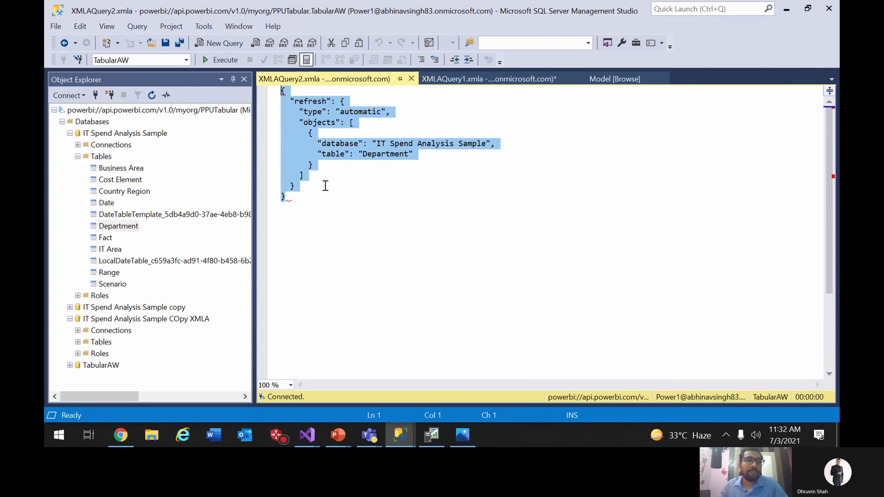
left_click(324, 211)
left_click_drag(349, 207, 279, 91)
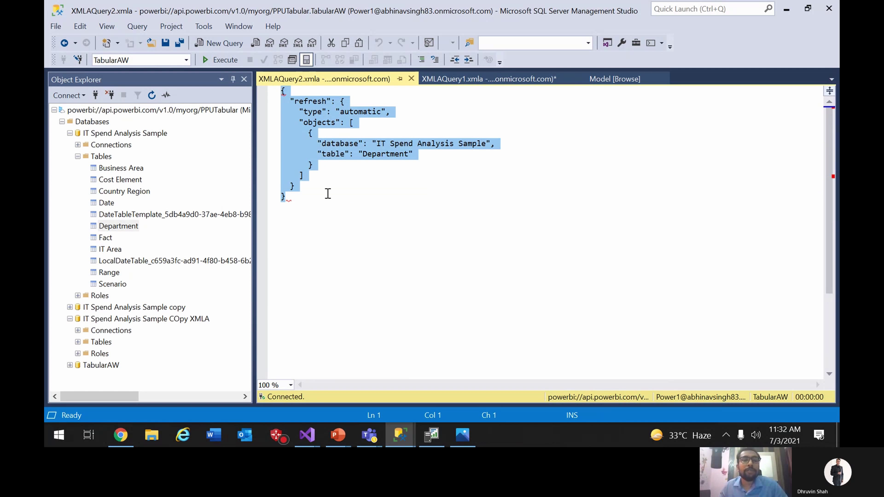
left_click(328, 204)
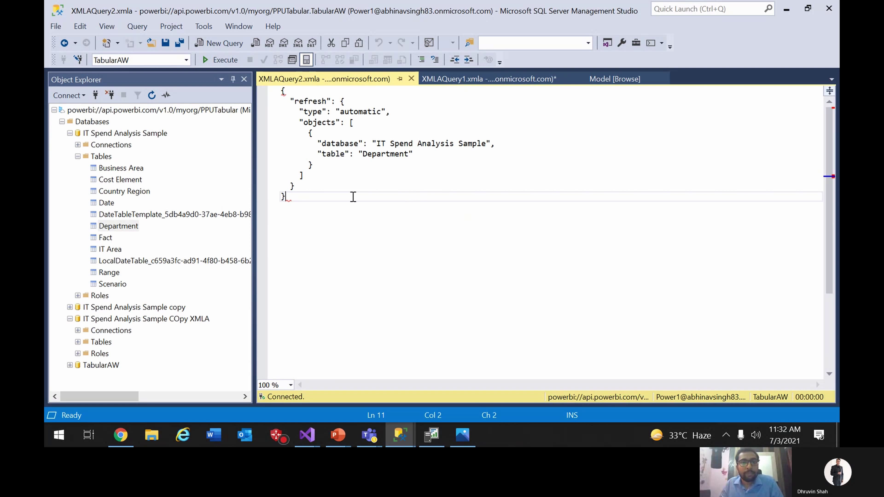
left_click_drag(371, 198, 275, 90)
left_click(341, 187)
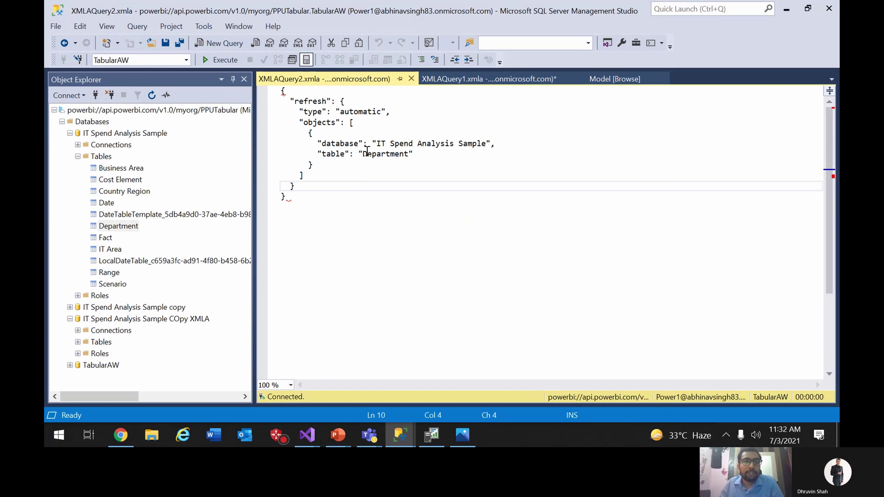
Examine the database and table names in the refresh script and locate the Department table in the object tree
left_click_drag(382, 143, 482, 143)
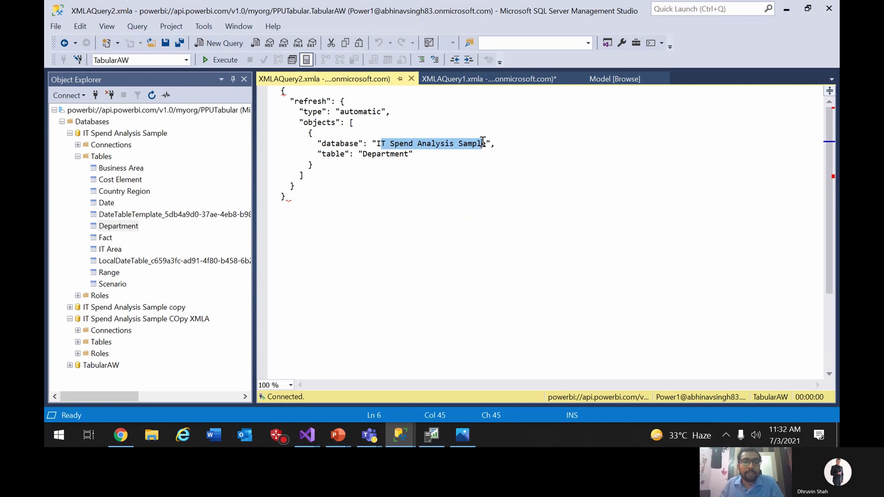
left_click(384, 162)
double_click(385, 154)
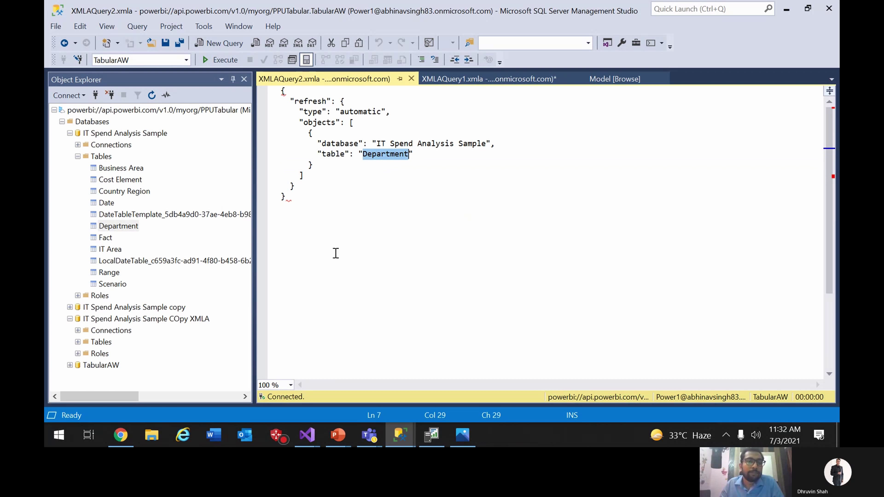
left_click(320, 248)
left_click(127, 226)
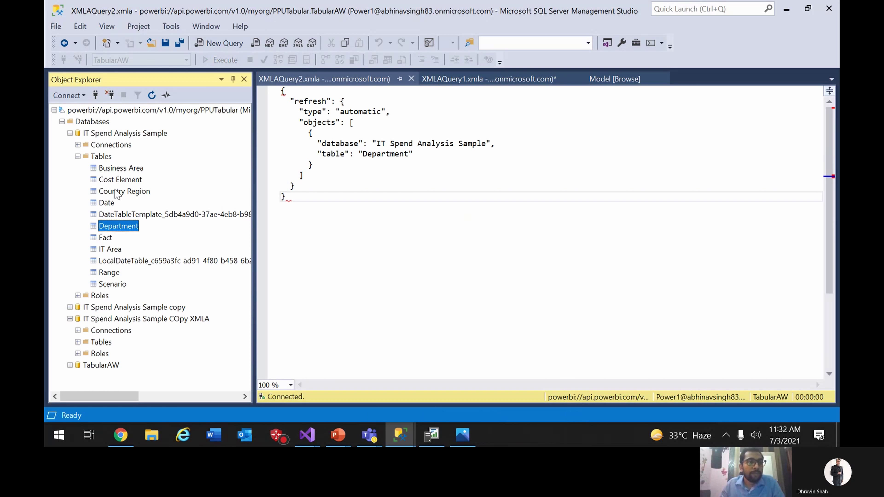
left_click(365, 239)
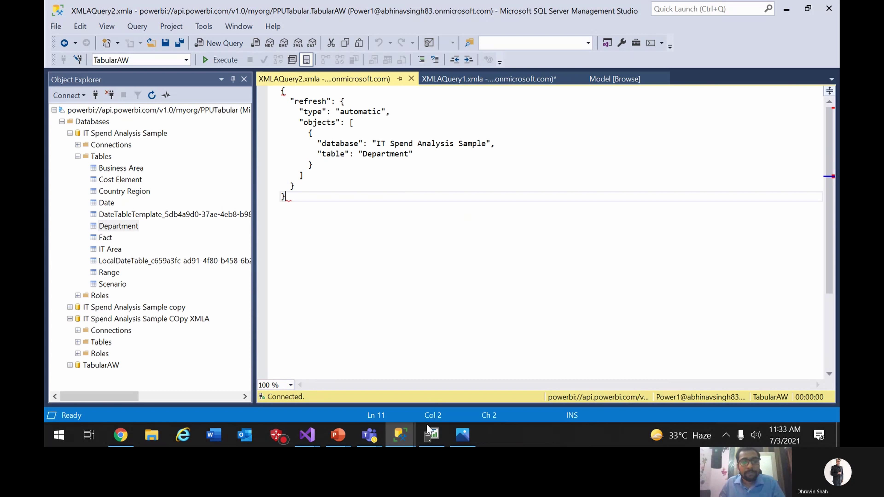
Switch to SQL Server Profiler, start a new trace and review the login details in the expanded connection options
left_click(432, 439)
left_click(62, 43)
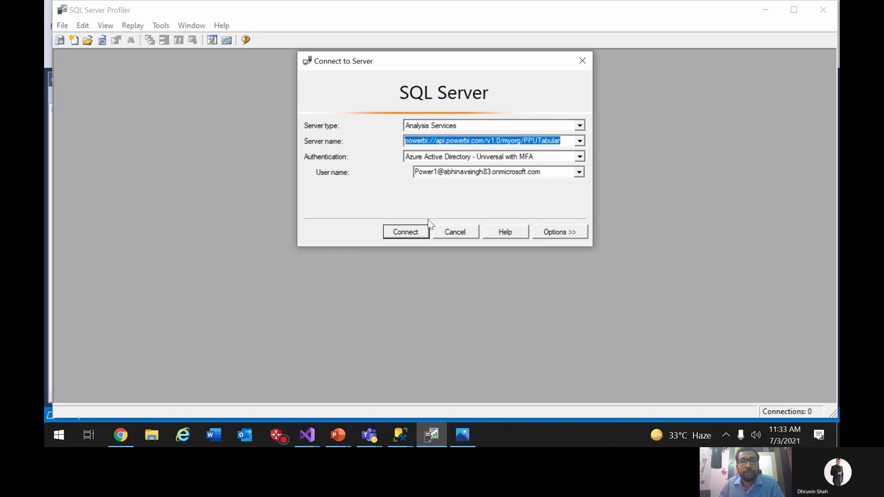
left_click(553, 232)
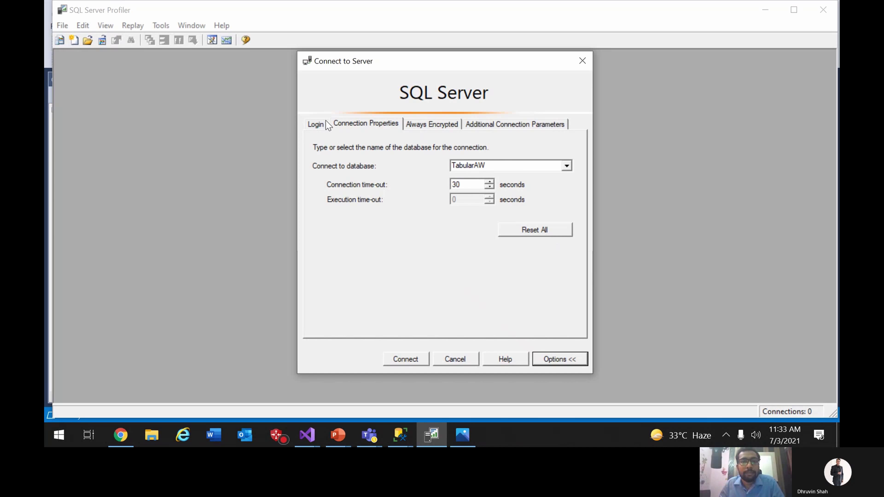
left_click(319, 124)
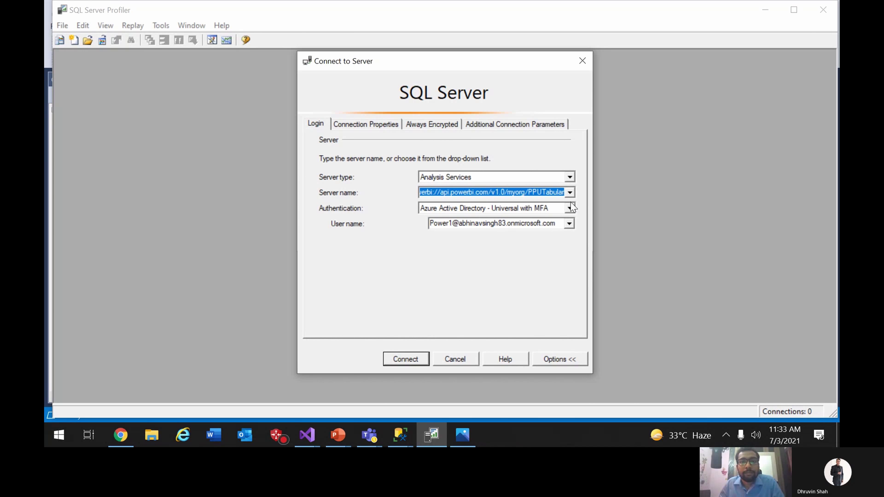
Browse the PPUTabular server for the database to connect to, signing in with the account password
left_click(376, 129)
left_click(566, 166)
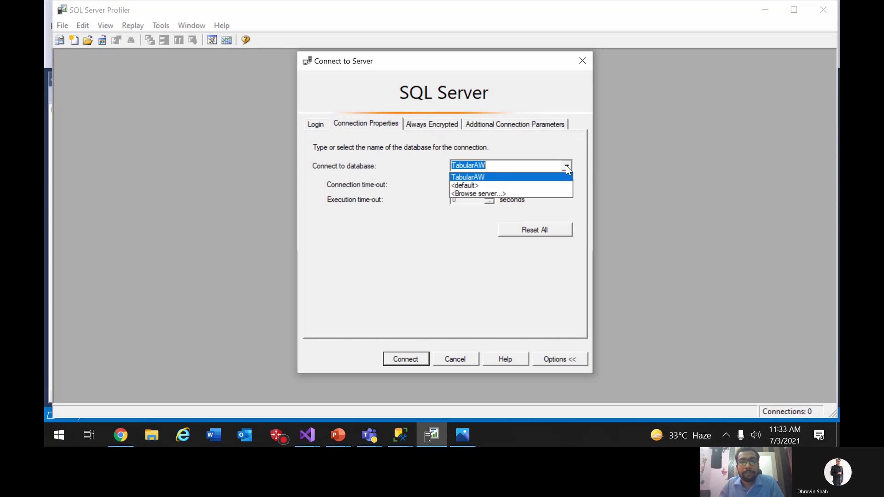
left_click(545, 191)
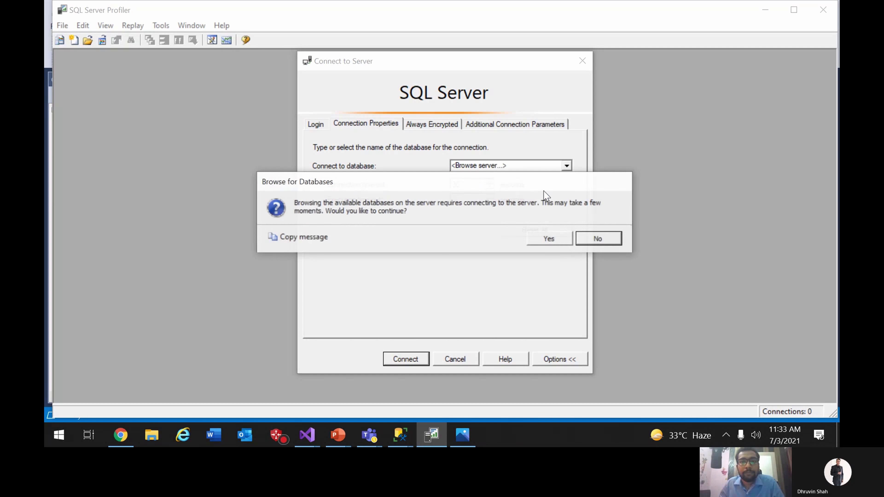
left_click(539, 238)
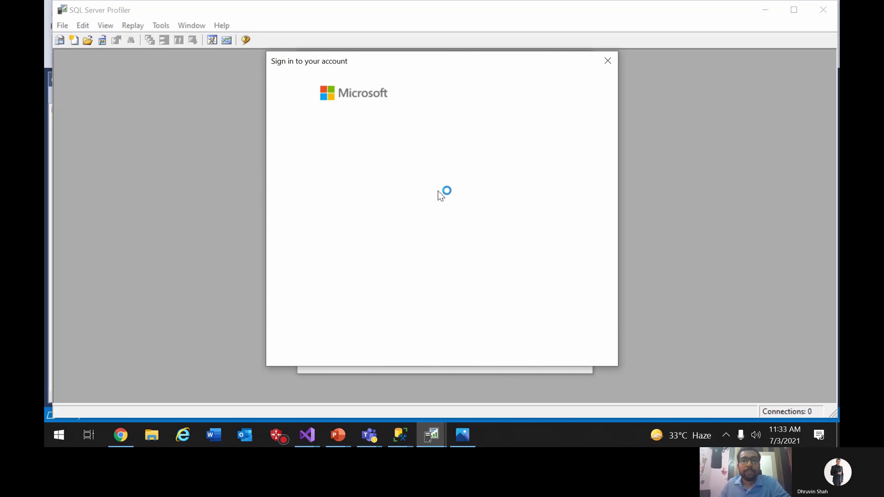
type("*********")
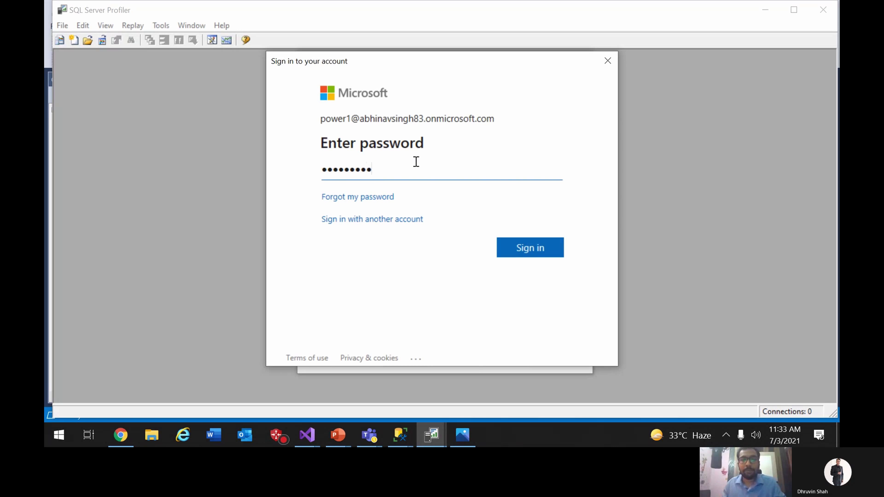
left_click(518, 247)
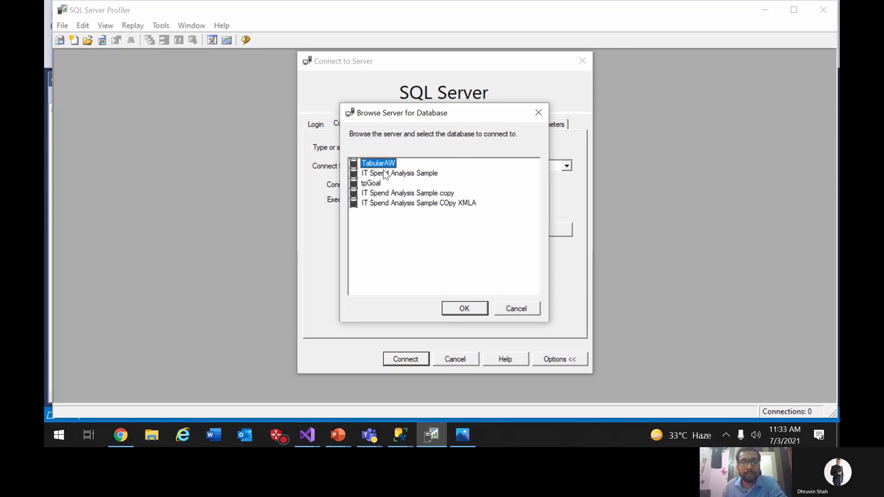
Choose IT Spend Analysis Sample as the database and connect the trace to the server
left_click(407, 173)
left_click(463, 311)
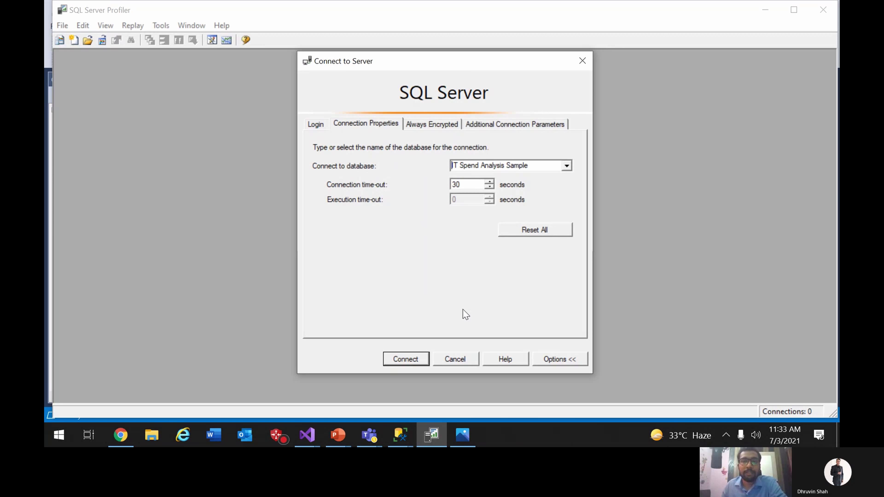
left_click(313, 128)
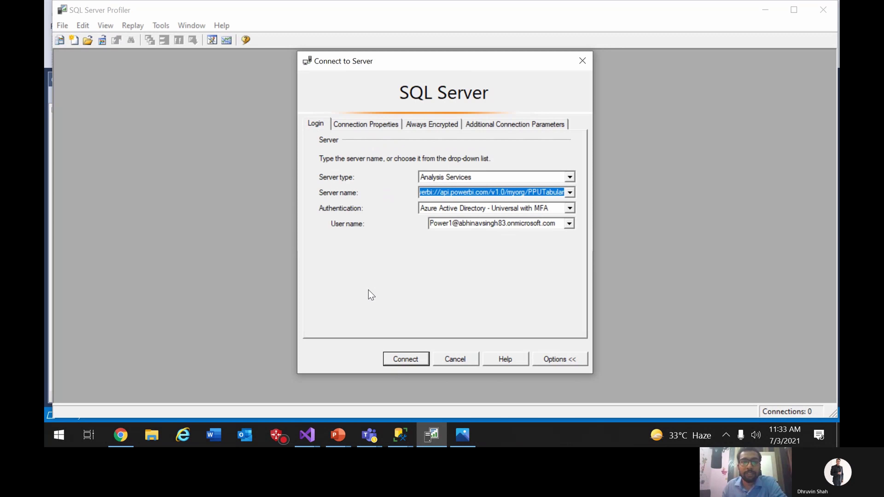
left_click(409, 360)
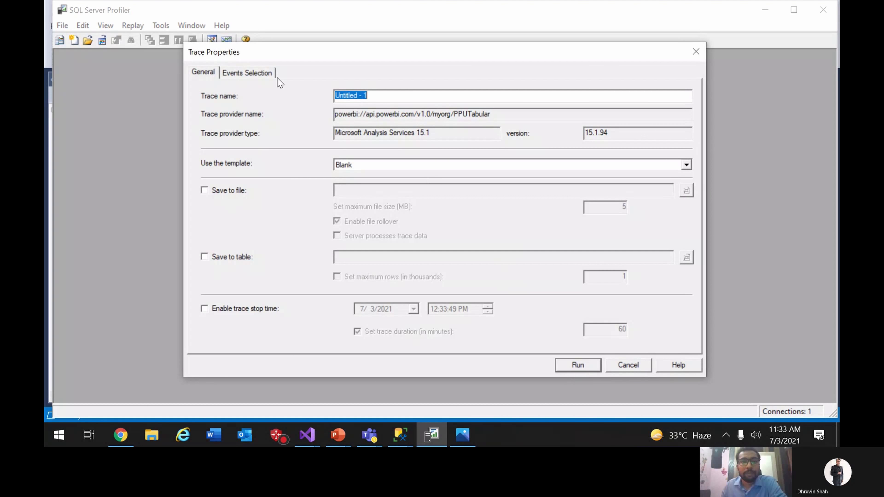
Select the Query Begin and Query End events under Queries Events and run the trace
left_click(248, 74)
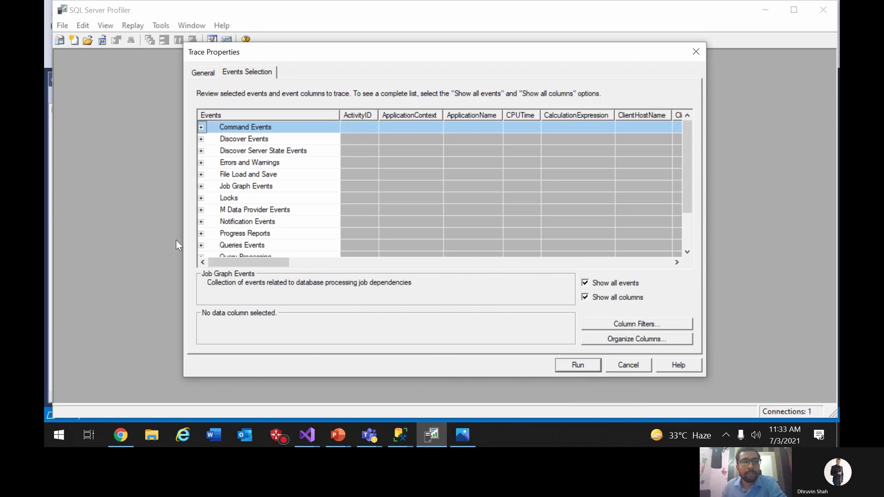
left_click(202, 245)
left_click(211, 186)
left_click(211, 198)
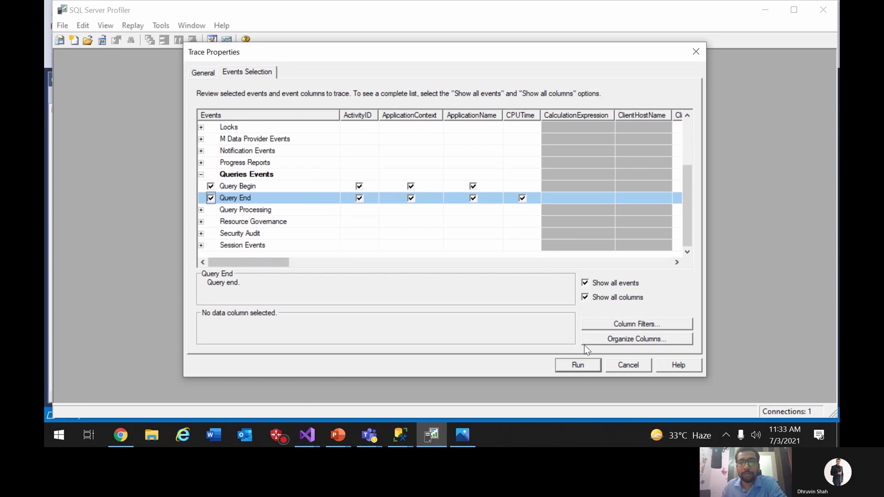
left_click(578, 364)
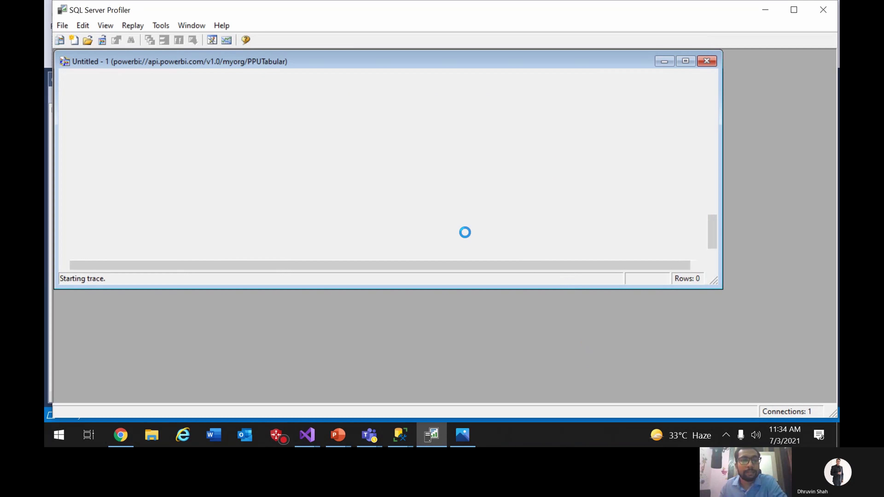